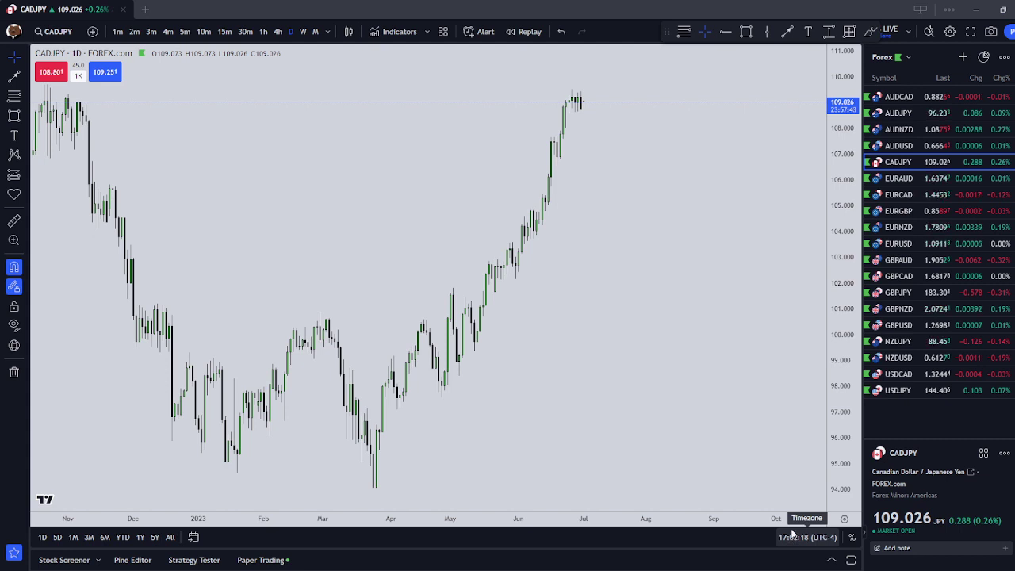
Step: Switch the watchlist to the TRADESTATION futures list and set the chart to monthly candles
{"action": "left_click", "coordinate": [883, 57]}
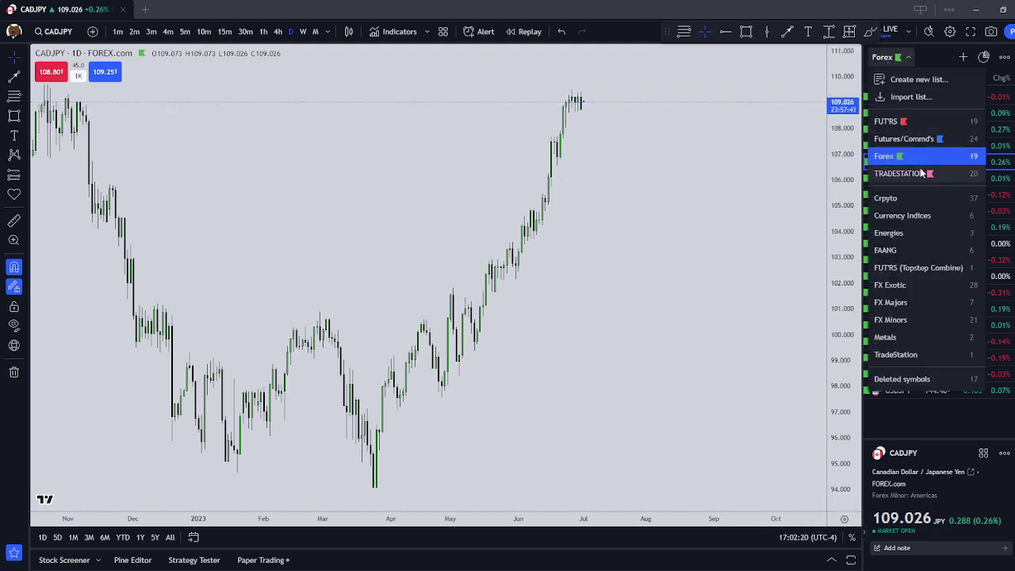
{"action": "left_click", "coordinate": [922, 173]}
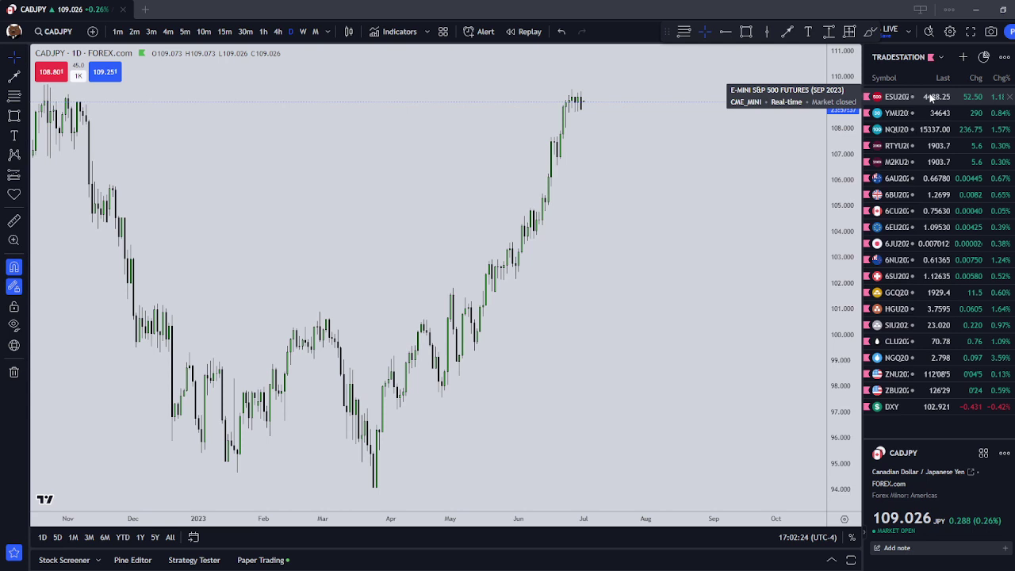
{"action": "left_click", "coordinate": [314, 31]}
Step: Open ESU2023 from the watchlist and zoom the monthly chart around the latest 4488.25 candle
{"action": "left_click", "coordinate": [896, 96]}
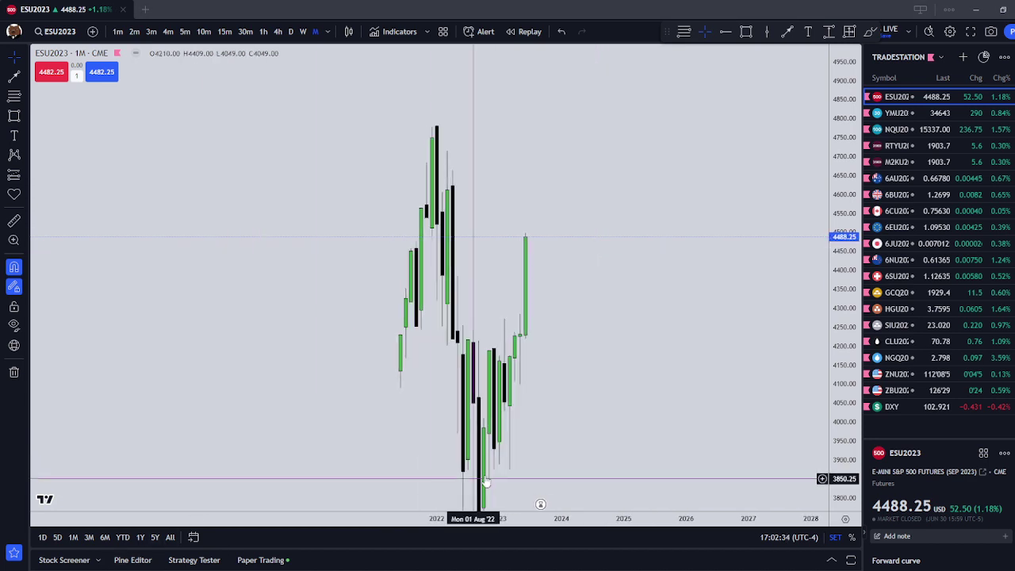
{"action": "scroll", "coordinate": [521, 463], "scroll_direction": "up", "scroll_amount": 2}
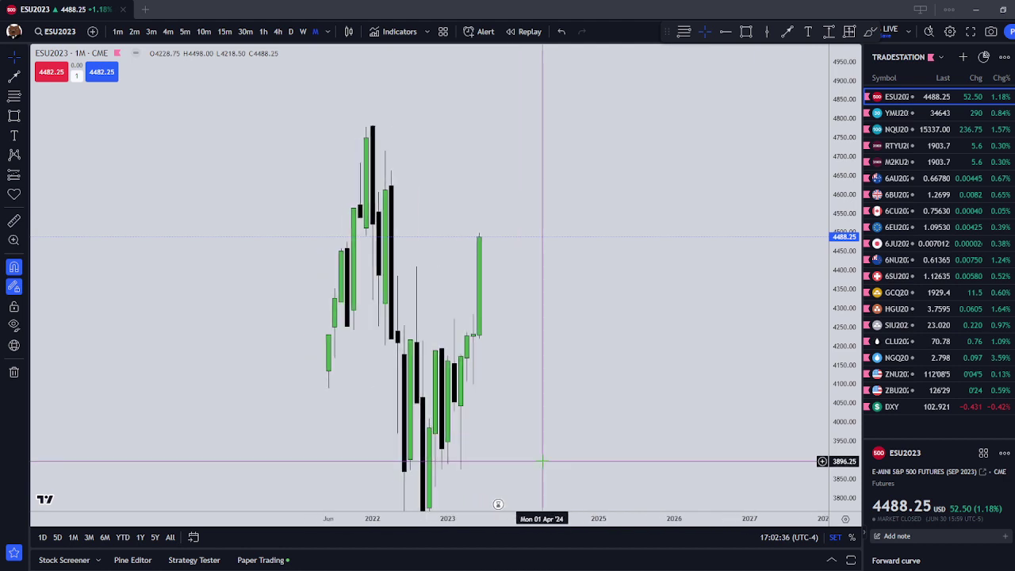
{"action": "scroll", "coordinate": [543, 462], "scroll_direction": "up", "scroll_amount": 3}
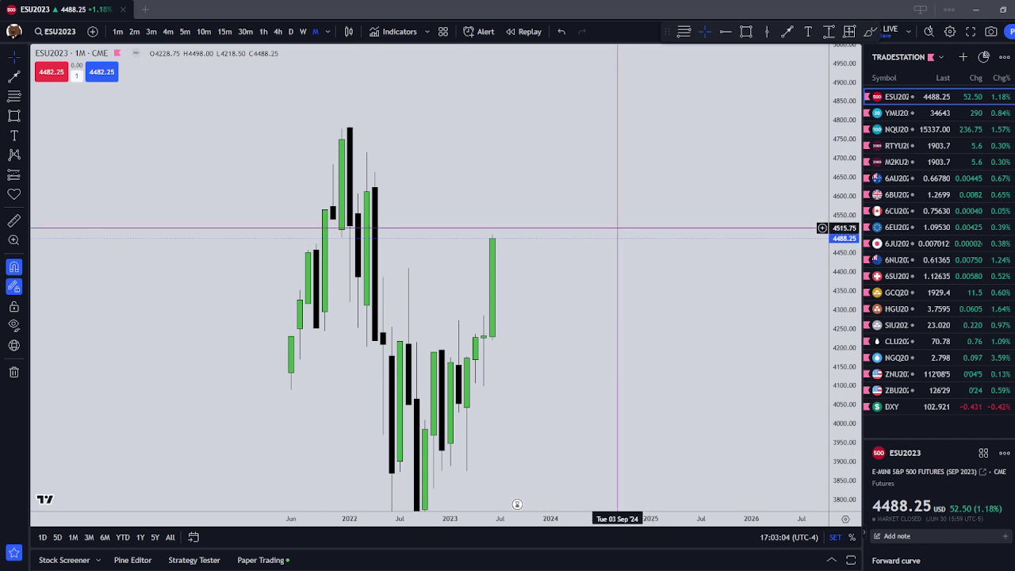
{"action": "scroll", "coordinate": [628, 243], "scroll_direction": "down", "scroll_amount": 2}
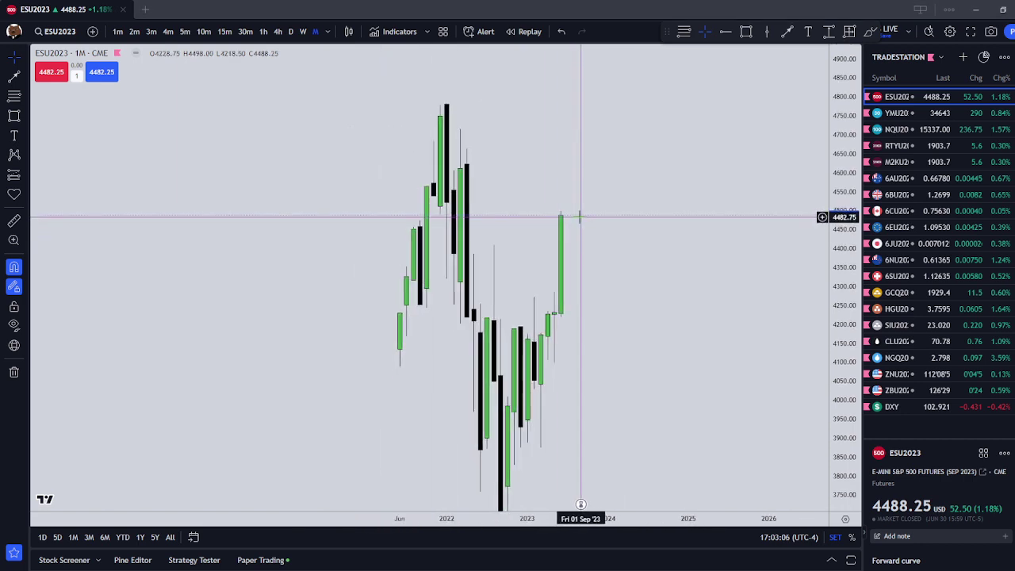
{"action": "scroll", "coordinate": [556, 214], "scroll_direction": "up", "scroll_amount": 1}
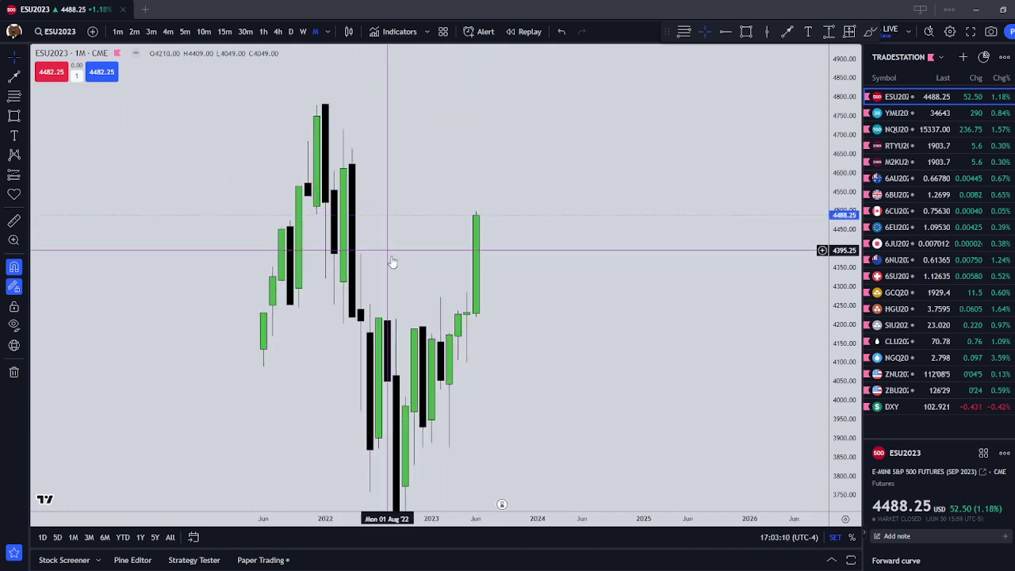
Step: Draw a trial Fibonacci retracement from about 4611.25 down to 4312.50, moving its top anchor to Dec '21
{"action": "left_click", "coordinate": [15, 96]}
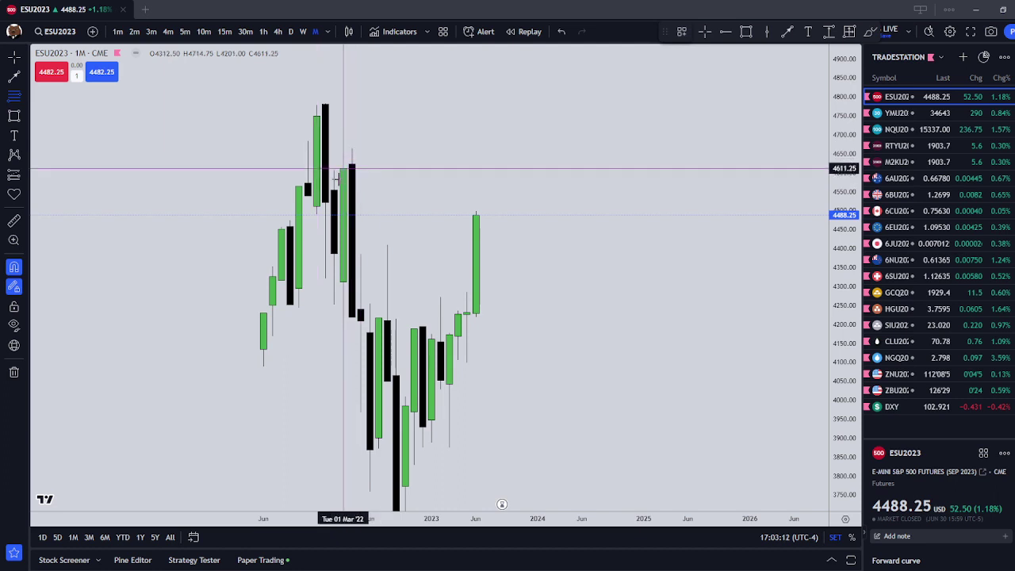
{"action": "left_click", "coordinate": [344, 299]}
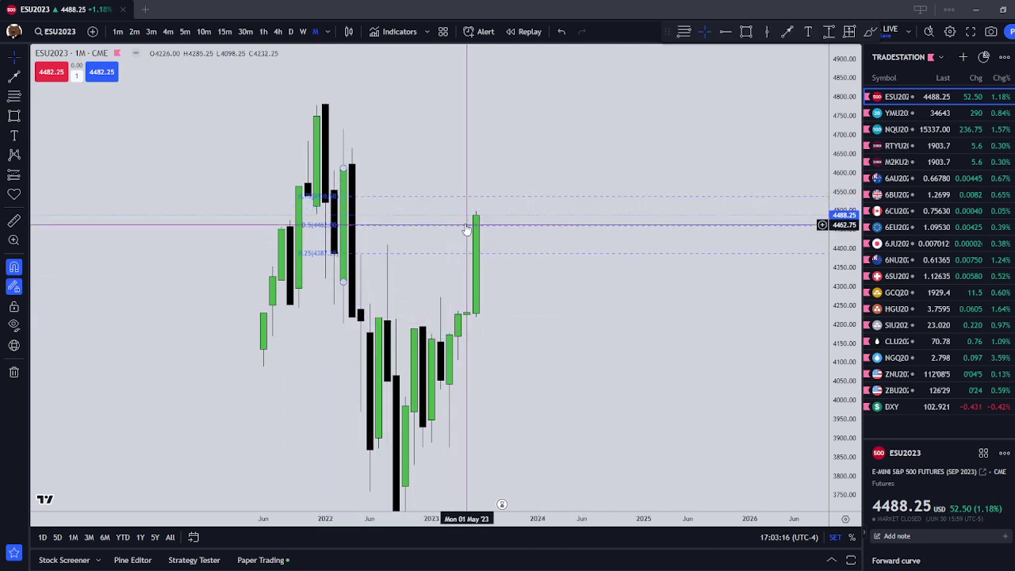
{"action": "double_click", "coordinate": [379, 223]}
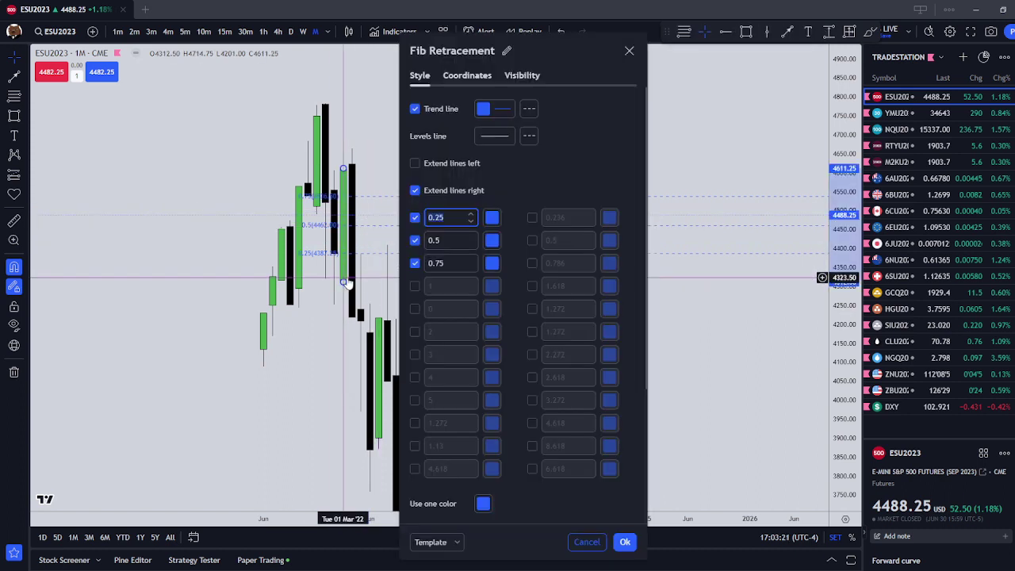
{"action": "left_click", "coordinate": [629, 52]}
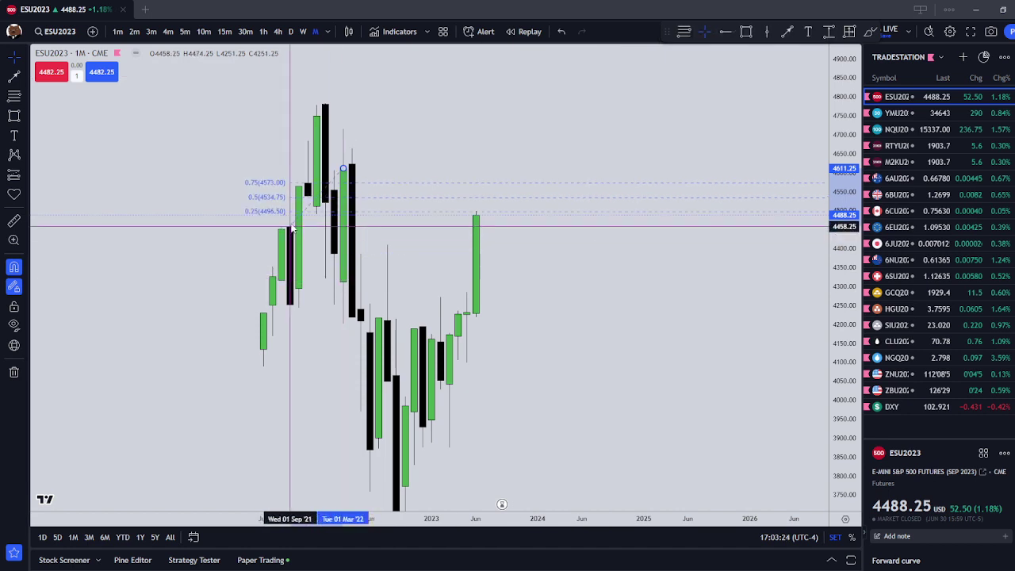
{"action": "left_click_drag", "start_coordinate": [343, 168], "coordinate": [308, 195]}
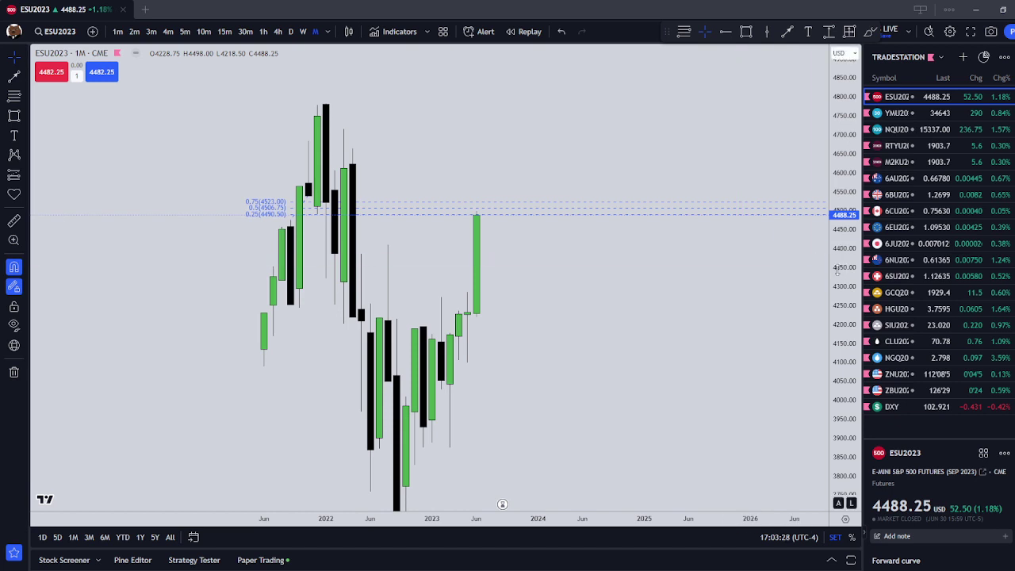
{"action": "left_click_drag", "start_coordinate": [837, 270], "coordinate": [837, 238]}
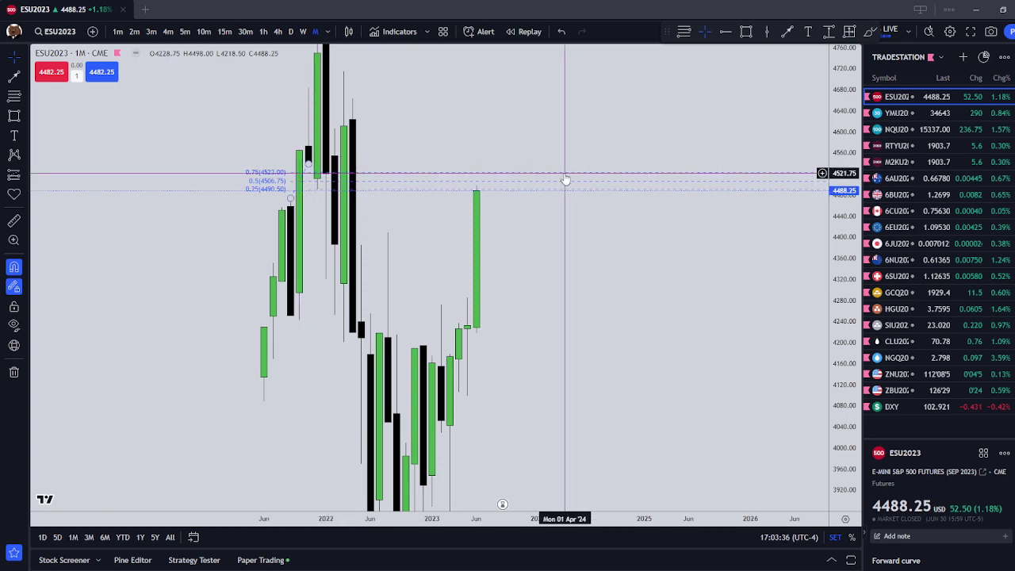
{"action": "left_click_drag", "start_coordinate": [565, 180], "coordinate": [584, 181]}
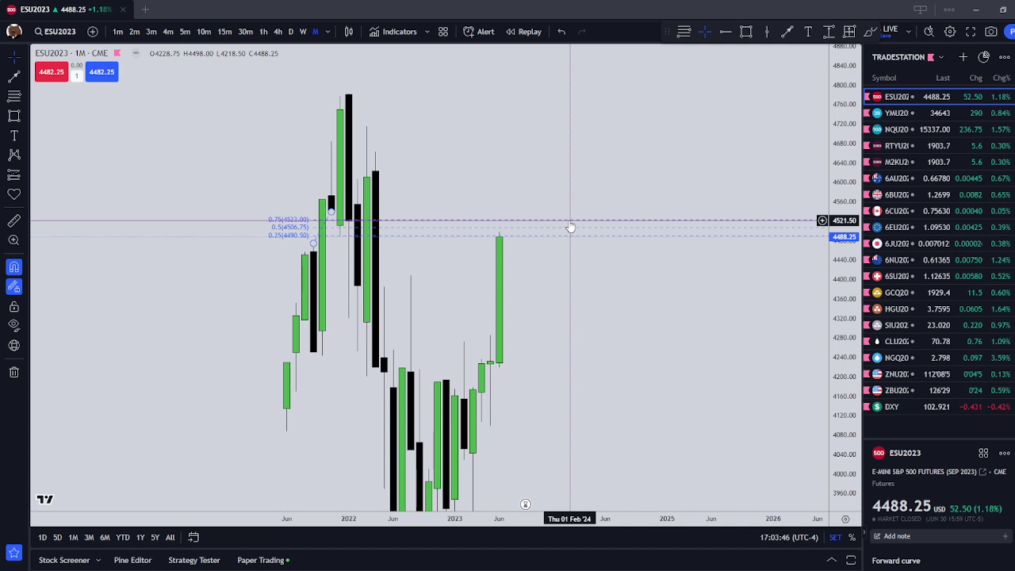
Step: Delete the trial retracement and switch the chart to weekly candles
{"action": "left_click", "coordinate": [570, 227]}
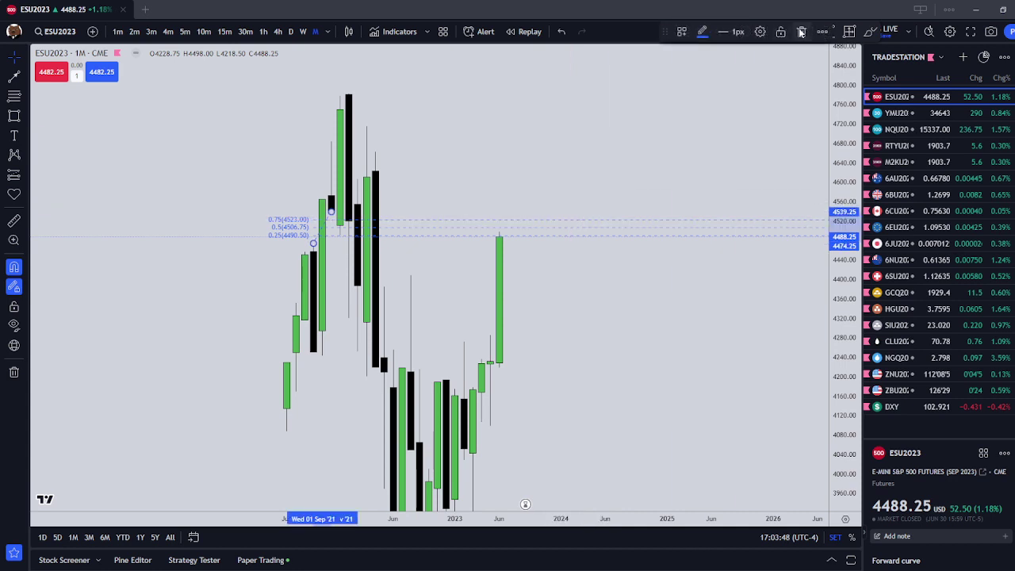
{"action": "left_click", "coordinate": [801, 31]}
{"action": "left_click", "coordinate": [303, 31]}
Step: Draw a retracement down from the April 2022 high wick, giving 0.25, 0.5 and 0.75 levels near 4518–4556
{"action": "scroll", "coordinate": [428, 190], "scroll_direction": "up", "scroll_amount": 3}
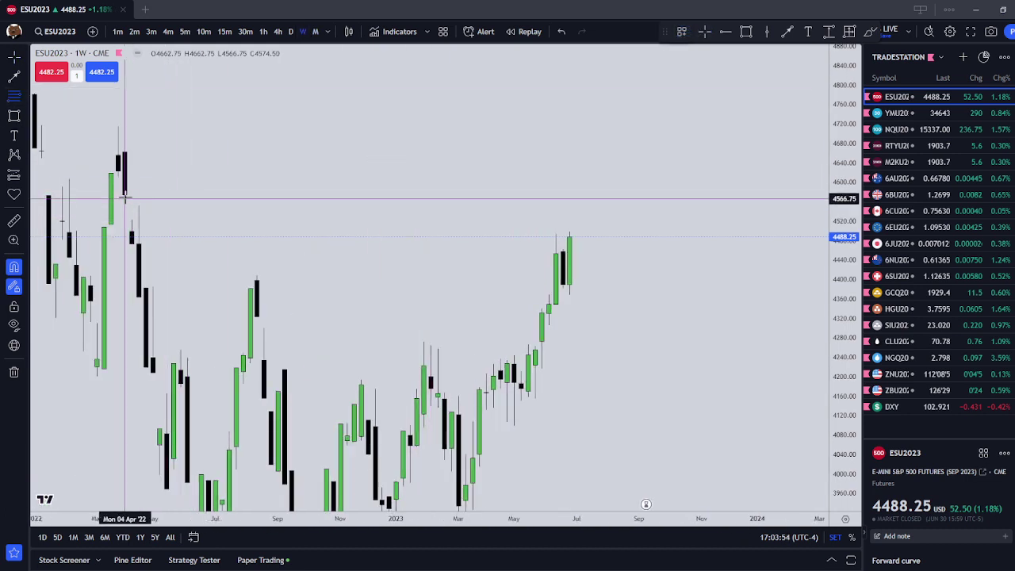
{"action": "left_click_drag", "start_coordinate": [125, 197], "coordinate": [129, 230]}
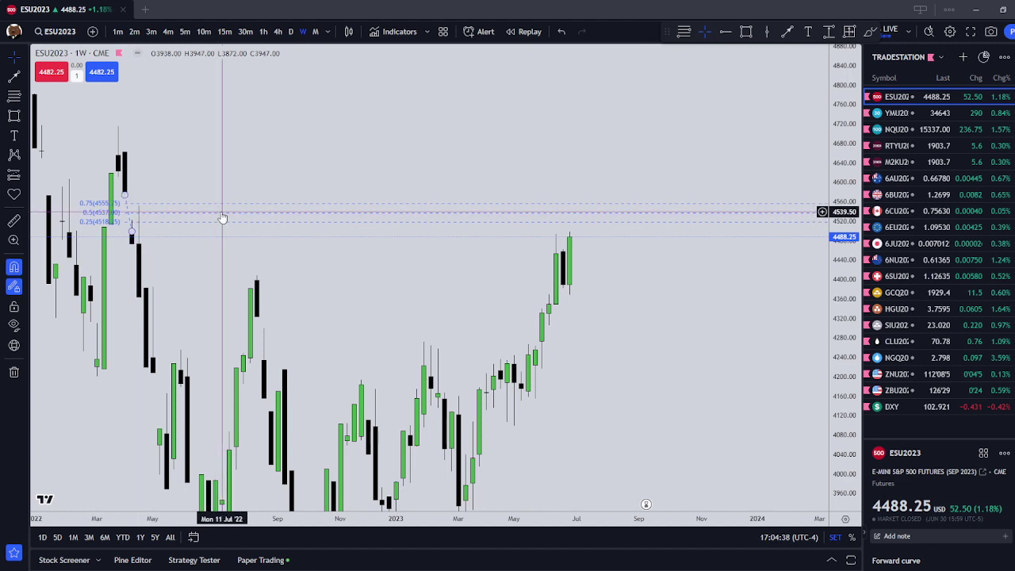
{"action": "left_click", "coordinate": [160, 220]}
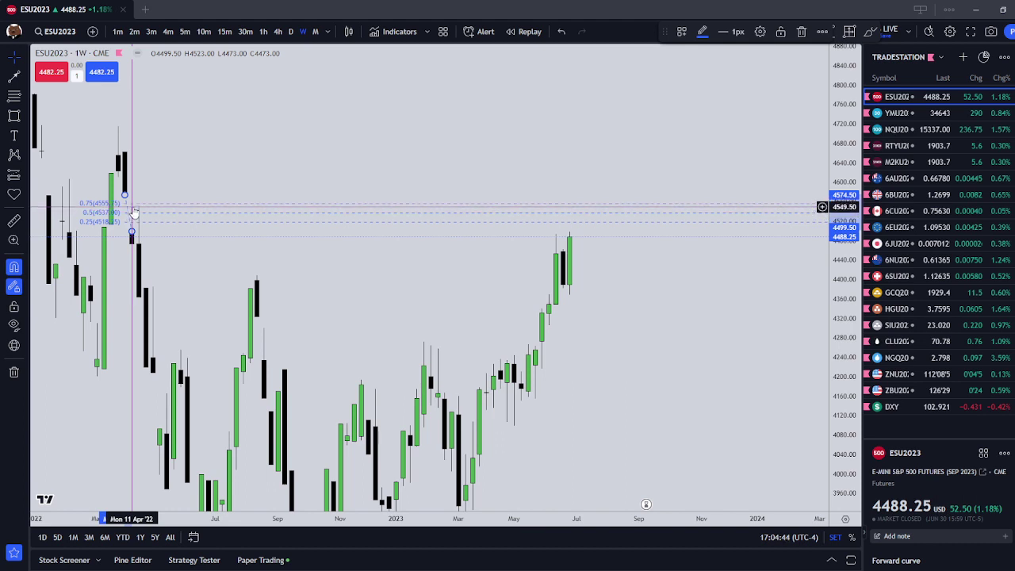
{"action": "left_click", "coordinate": [161, 211]}
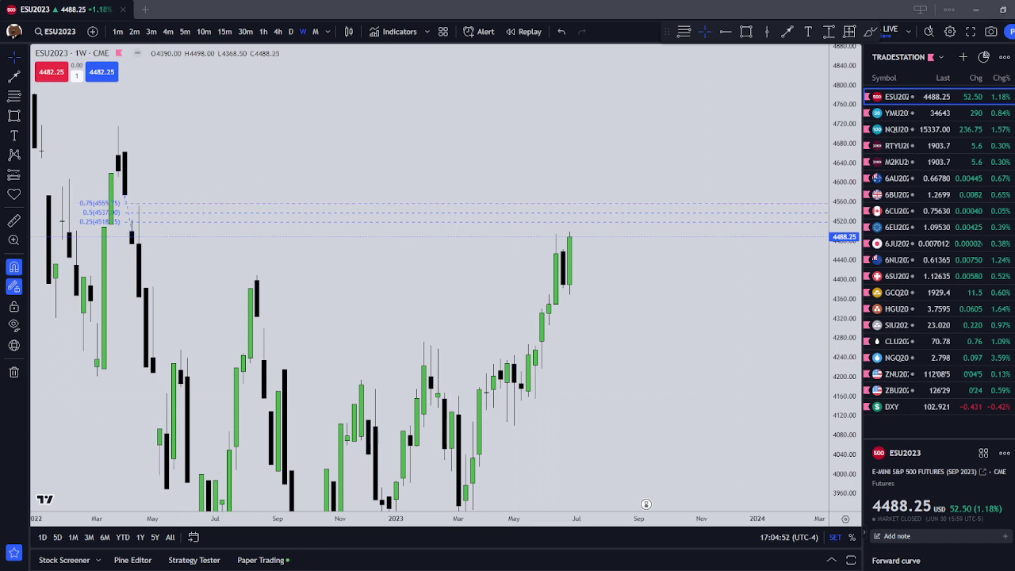
{"action": "scroll", "coordinate": [658, 246], "scroll_direction": "up", "scroll_amount": 1}
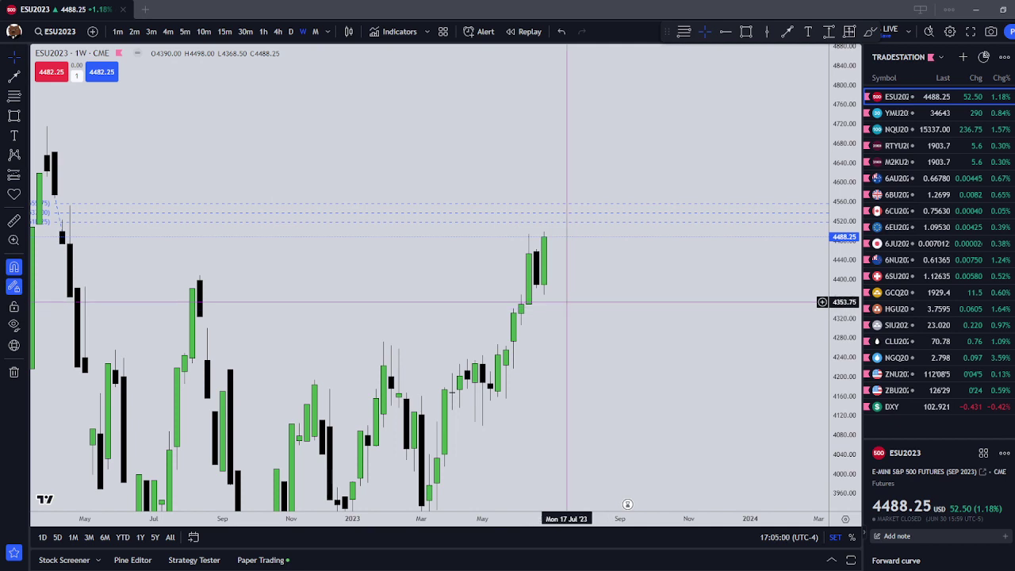
{"action": "scroll", "coordinate": [567, 301], "scroll_direction": "down", "scroll_amount": 1}
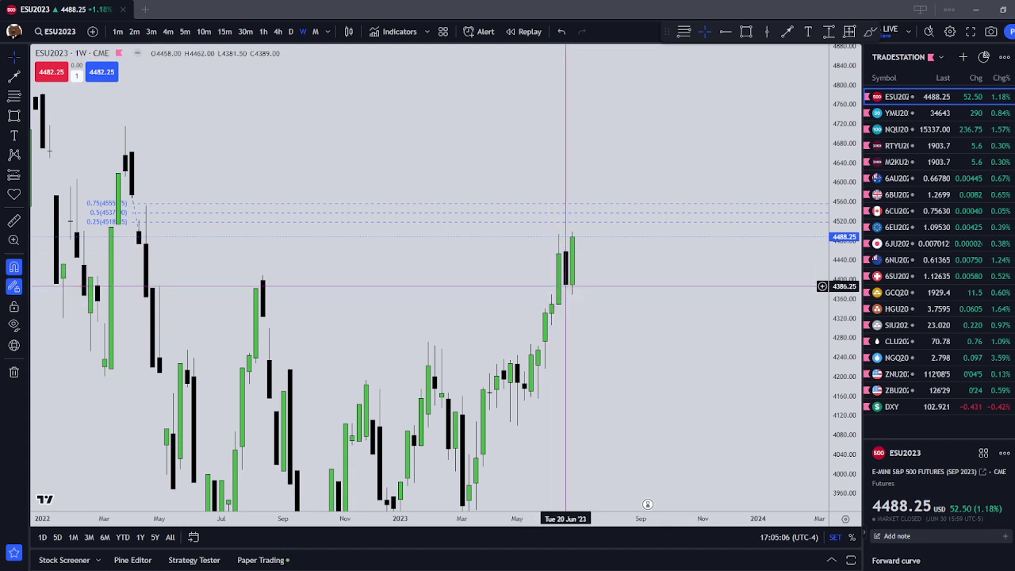
Step: Draw a small demand rectangle around 4372–4390 over the latest weekly candles
{"action": "left_click", "coordinate": [13, 116]}
{"action": "left_click", "coordinate": [550, 289]}
{"action": "left_click", "coordinate": [593, 295]}
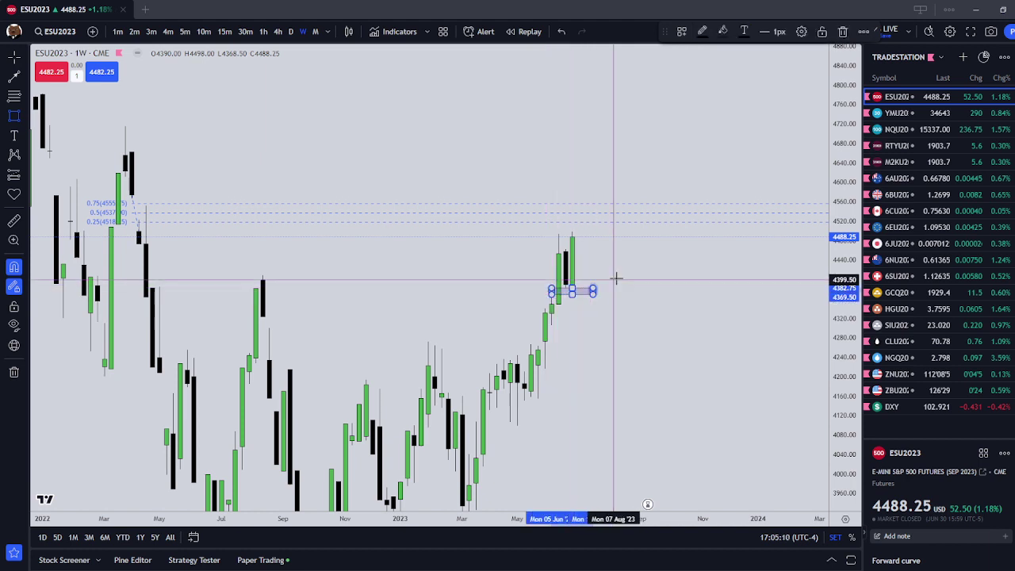
{"action": "left_click", "coordinate": [551, 291]}
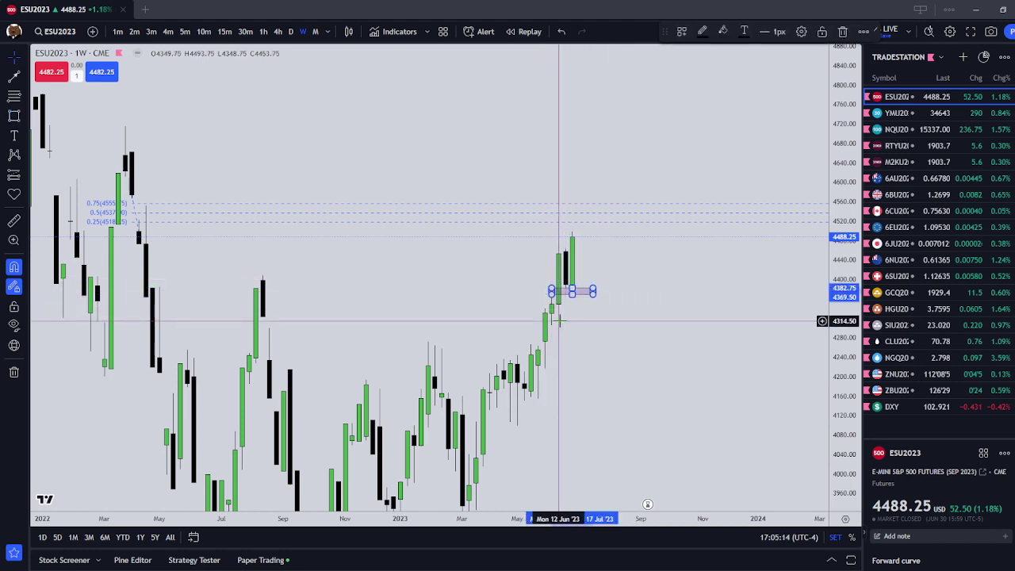
{"action": "left_click", "coordinate": [479, 319]}
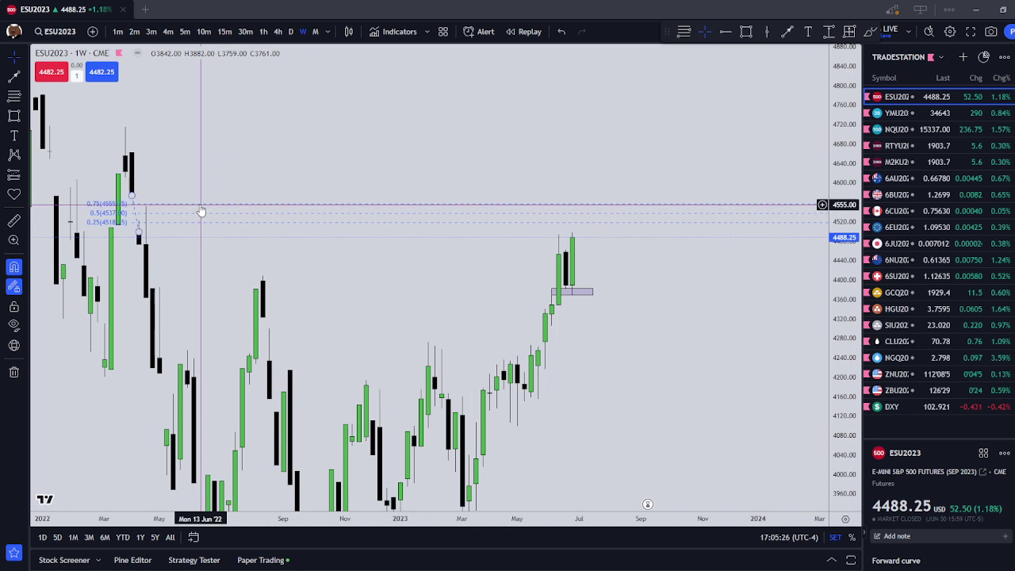
Step: Draw a trend line from the last candle's high down into the demand box
{"action": "left_click", "coordinate": [13, 77]}
{"action": "left_click_drag", "start_coordinate": [579, 236], "coordinate": [586, 293]}
{"action": "left_click", "coordinate": [610, 286]}
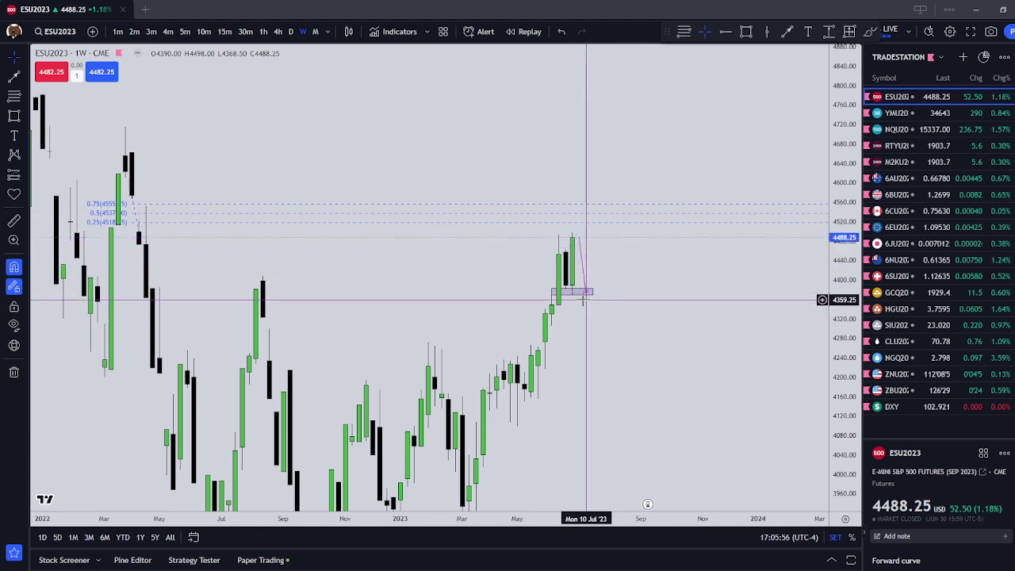
Step: Extend the demand box's left edge and lower the pink projection line with price snapping on
{"action": "left_click", "coordinate": [556, 295]}
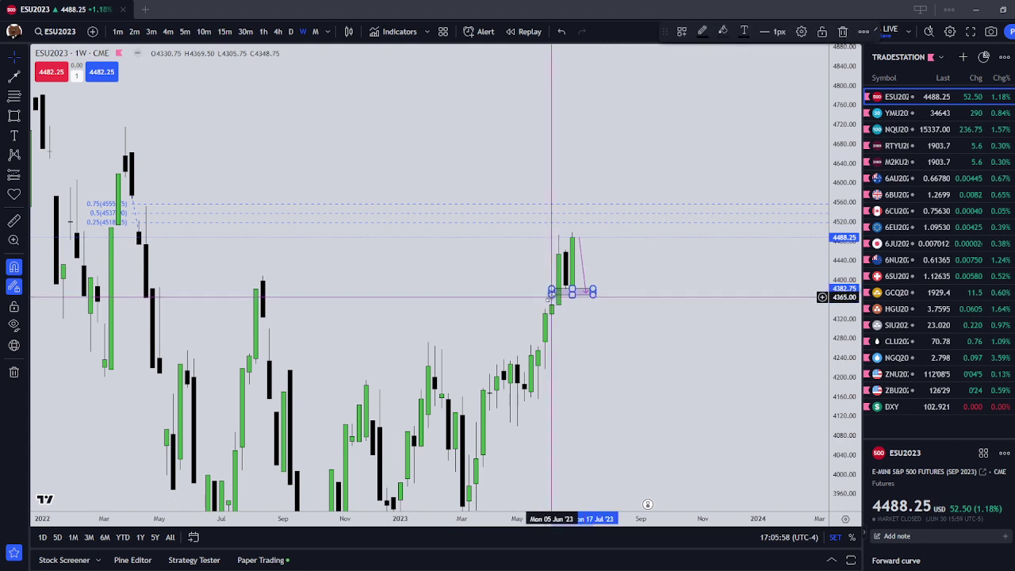
{"action": "left_click_drag", "start_coordinate": [547, 295], "coordinate": [545, 295]}
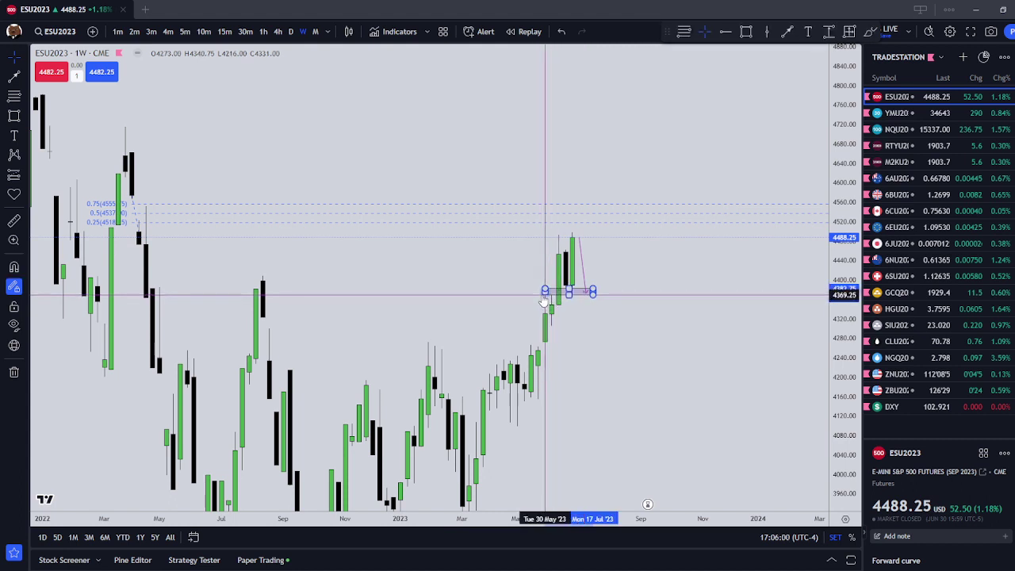
{"action": "key", "text": "ctrl"}
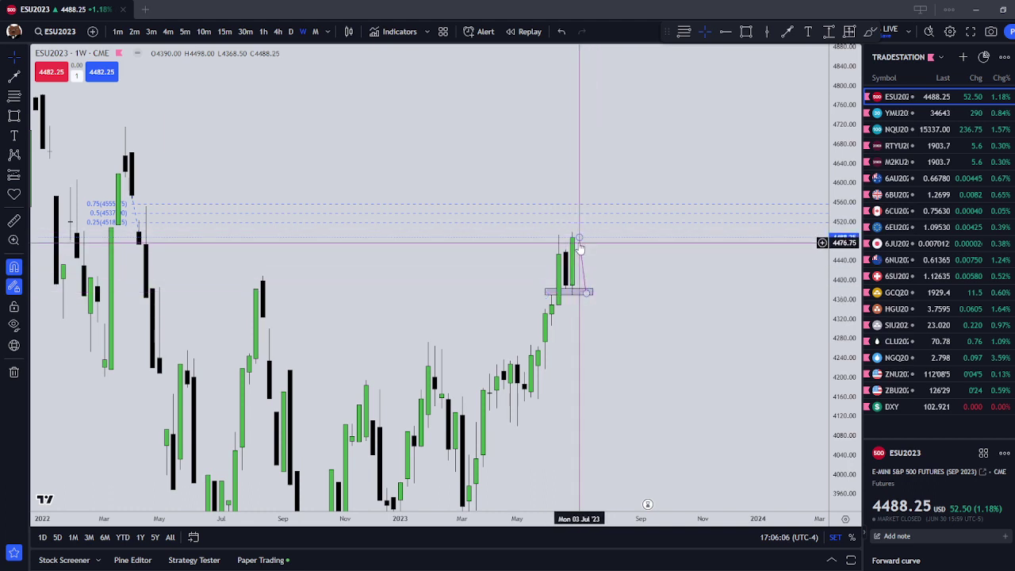
{"action": "mouse_move", "coordinate": [581, 254]}
{"action": "left_mouse_down"}
{"action": "mouse_move", "coordinate": [608, 313]}
{"action": "mouse_move", "coordinate": [587, 272]}
{"action": "left_mouse_up"}
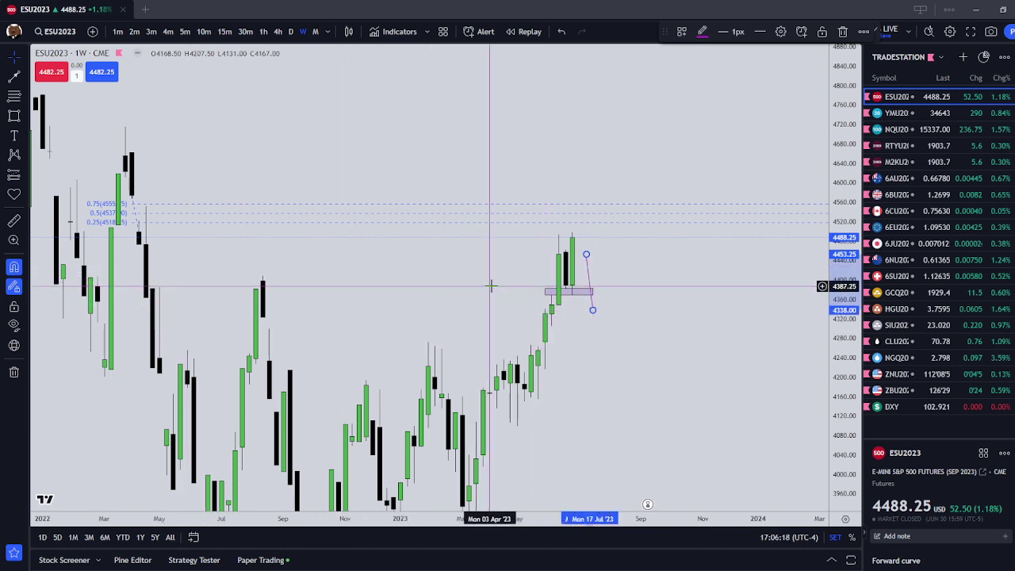
{"action": "left_click", "coordinate": [345, 473]}
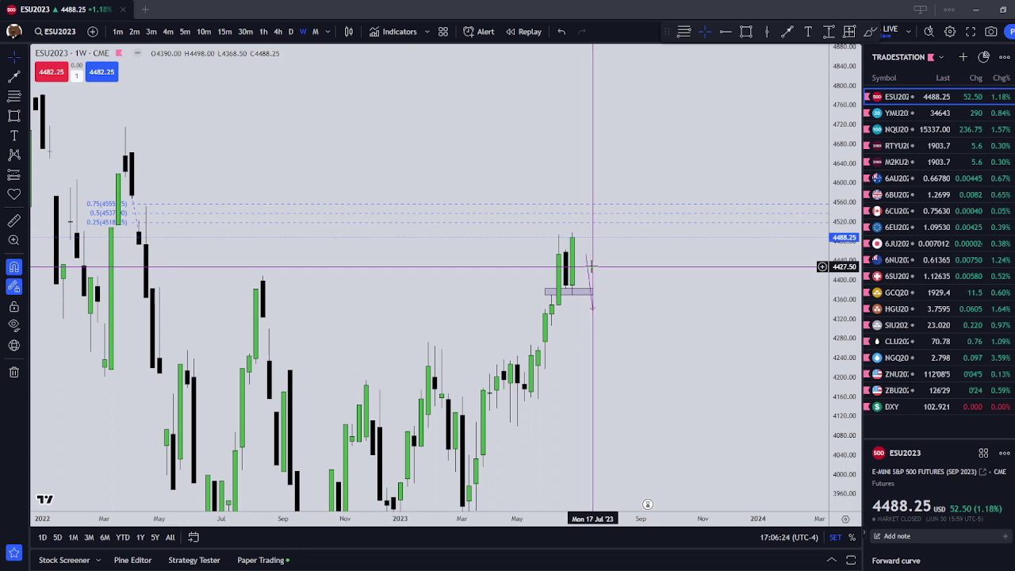
Step: Nudge the pink arrow up and left so it points down into the box
{"action": "left_click_drag", "start_coordinate": [592, 267], "coordinate": [604, 256]}
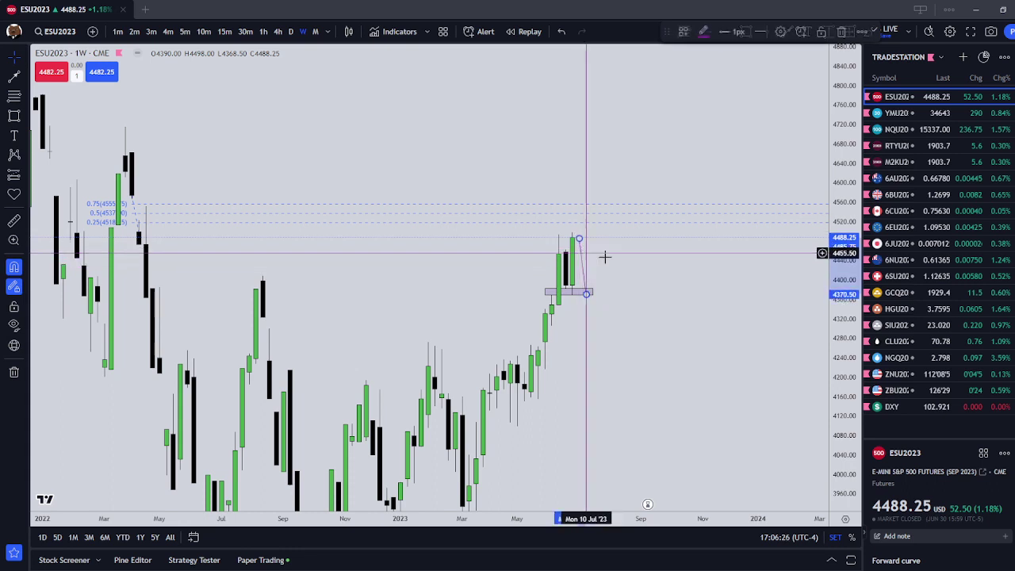
{"action": "left_click", "coordinate": [638, 288]}
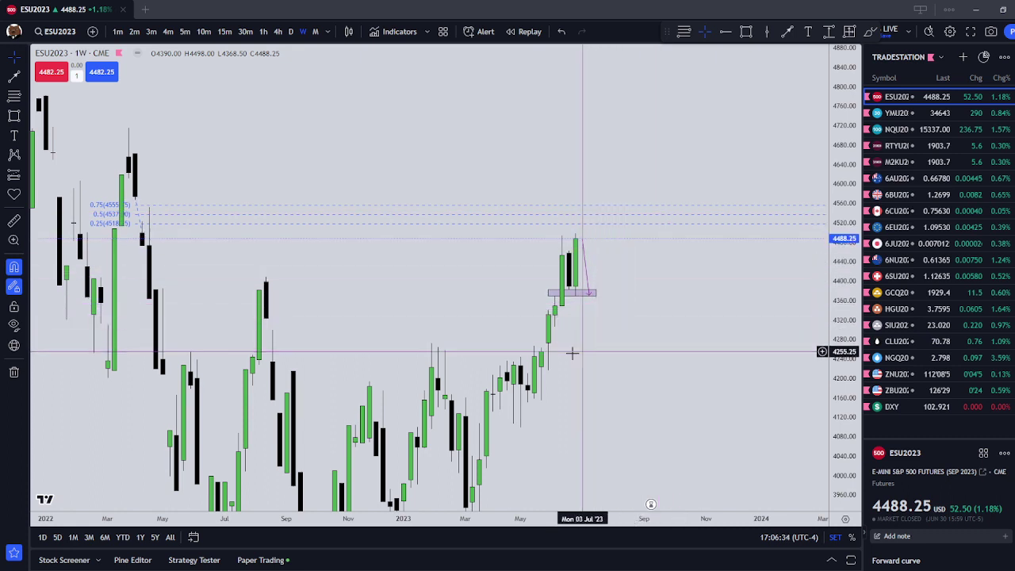
{"action": "left_click", "coordinate": [582, 240]}
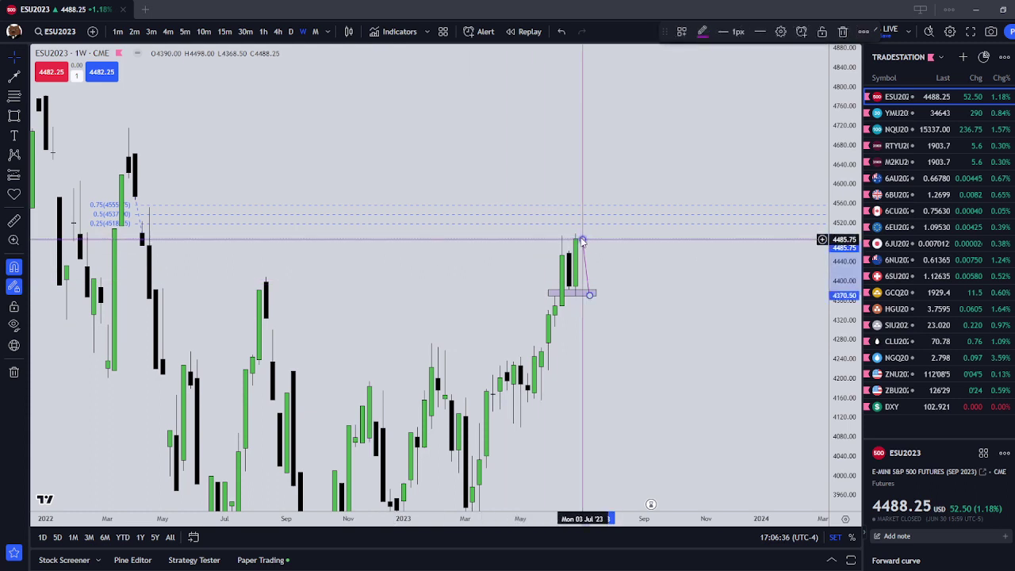
{"action": "left_click", "coordinate": [572, 267]}
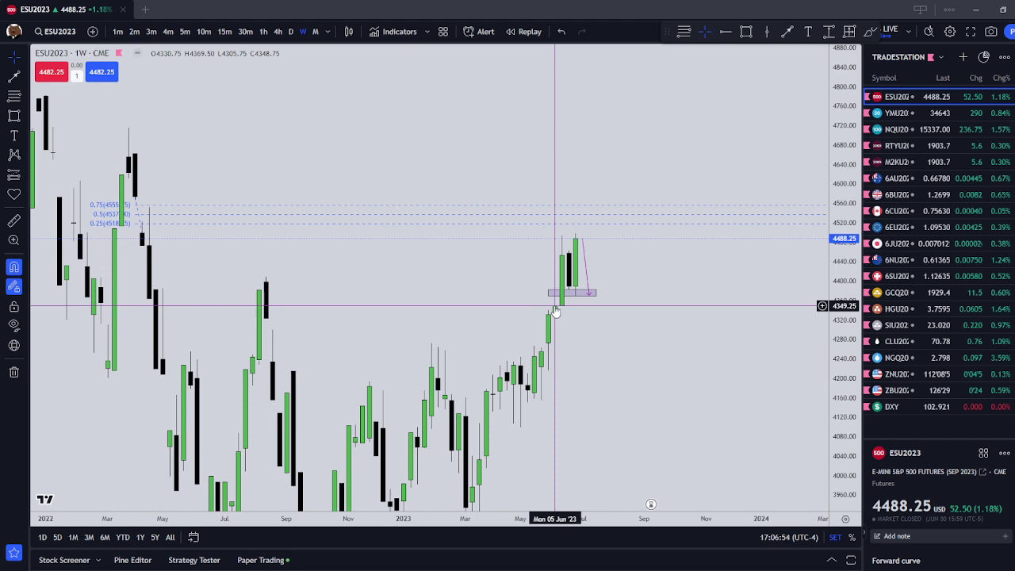
{"action": "left_click", "coordinate": [583, 238]}
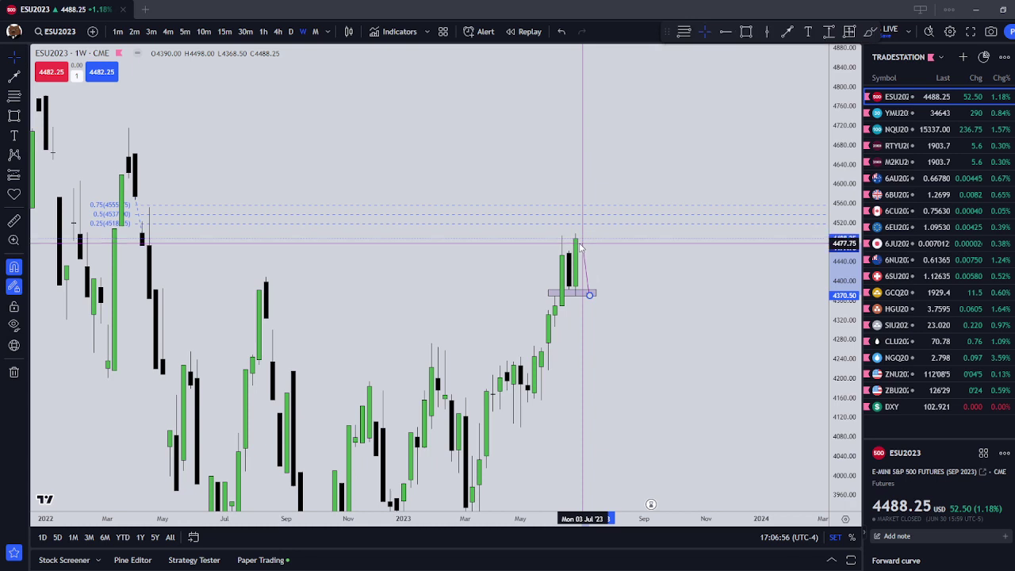
{"action": "left_click", "coordinate": [580, 246]}
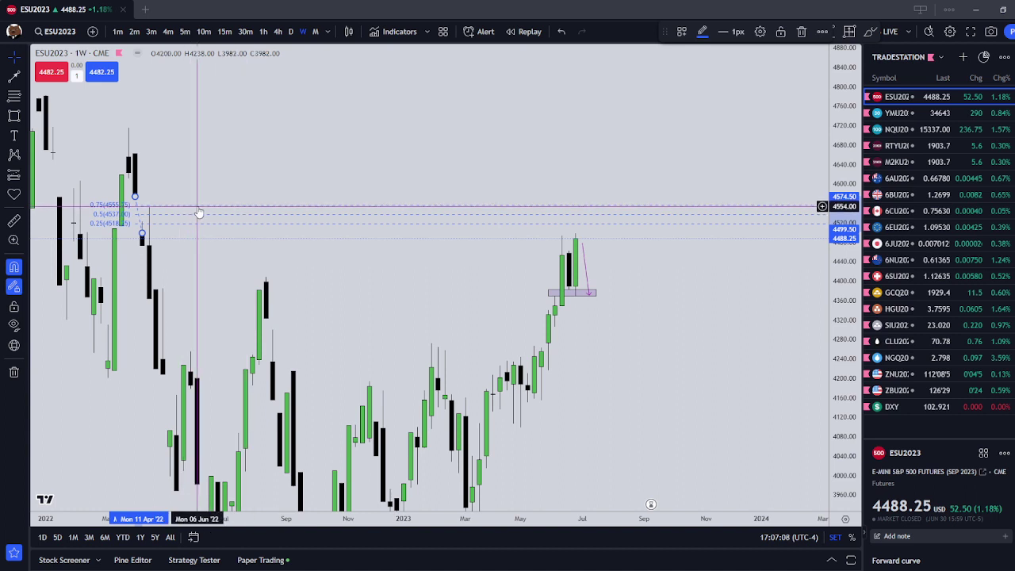
{"action": "left_click", "coordinate": [261, 185]}
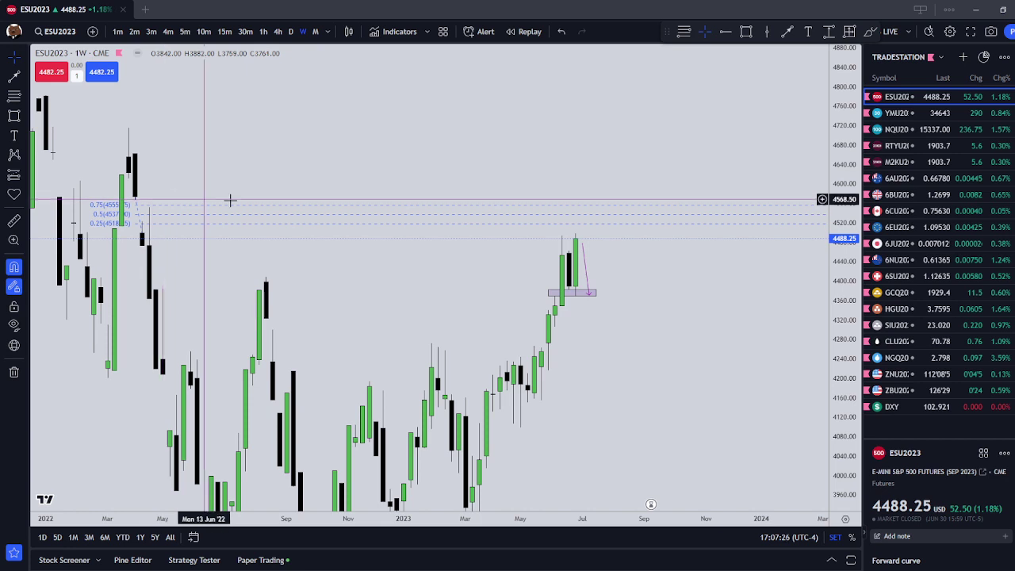
{"action": "scroll", "coordinate": [476, 199], "scroll_direction": "up", "scroll_amount": 3}
{"action": "scroll", "coordinate": [545, 253], "scroll_direction": "down", "scroll_amount": 3}
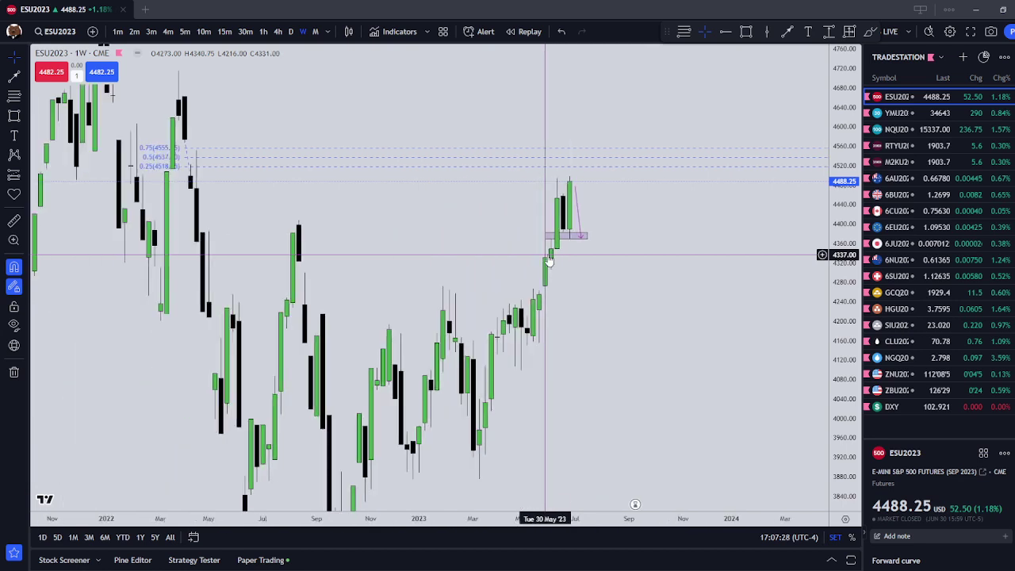
Step: Remove all drawings from the ES chart and draw a small rectangle near recent candles
{"action": "right_click", "coordinate": [608, 295]}
{"action": "left_click", "coordinate": [646, 517]}
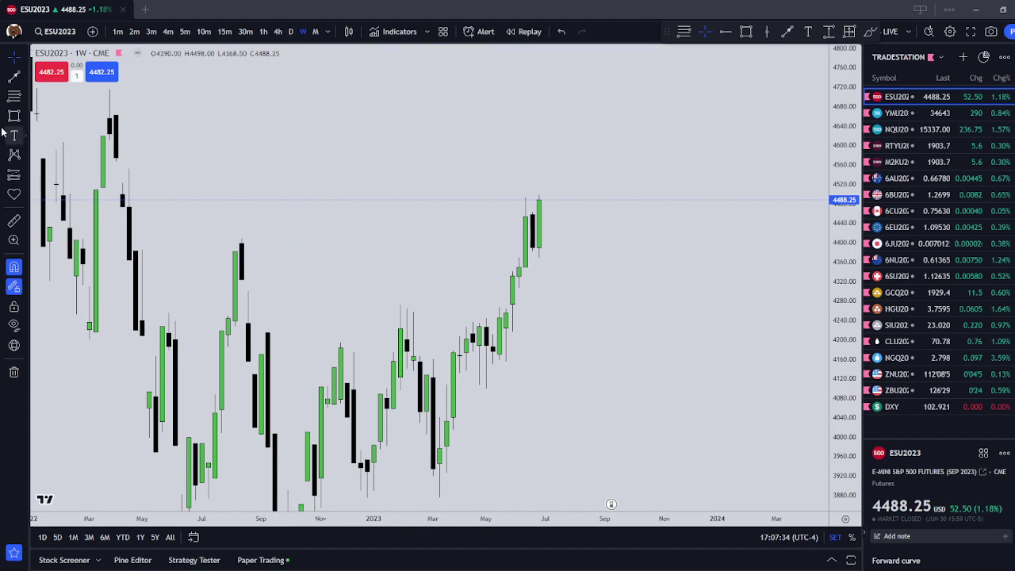
{"action": "key", "text": "alt+shift+r"}
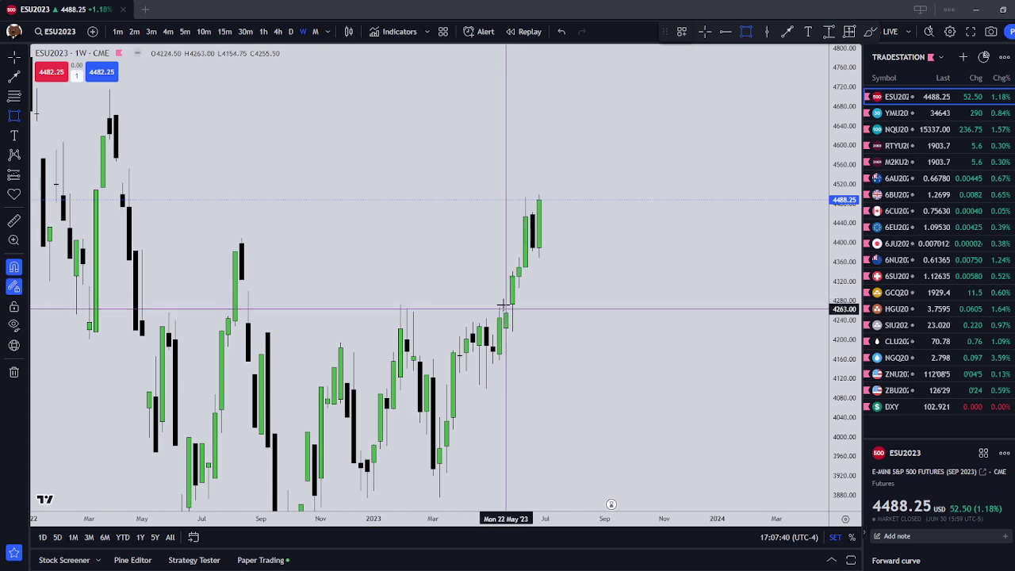
{"action": "left_click_drag", "start_coordinate": [505, 305], "coordinate": [540, 306]}
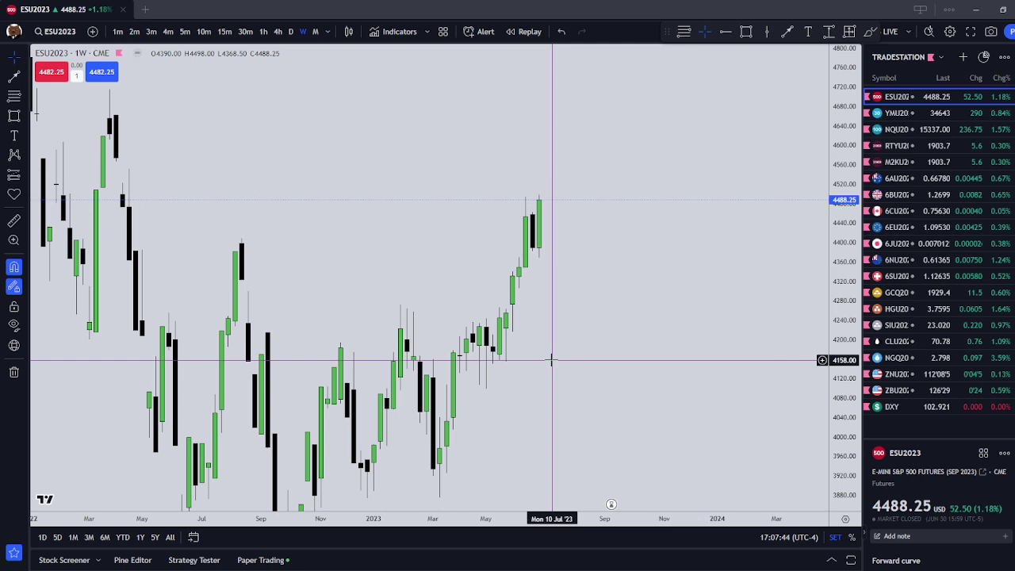
Step: Switch the ESU2023 chart to daily candles
{"action": "scroll", "coordinate": [460, 377], "scroll_direction": "left", "scroll_amount": 3}
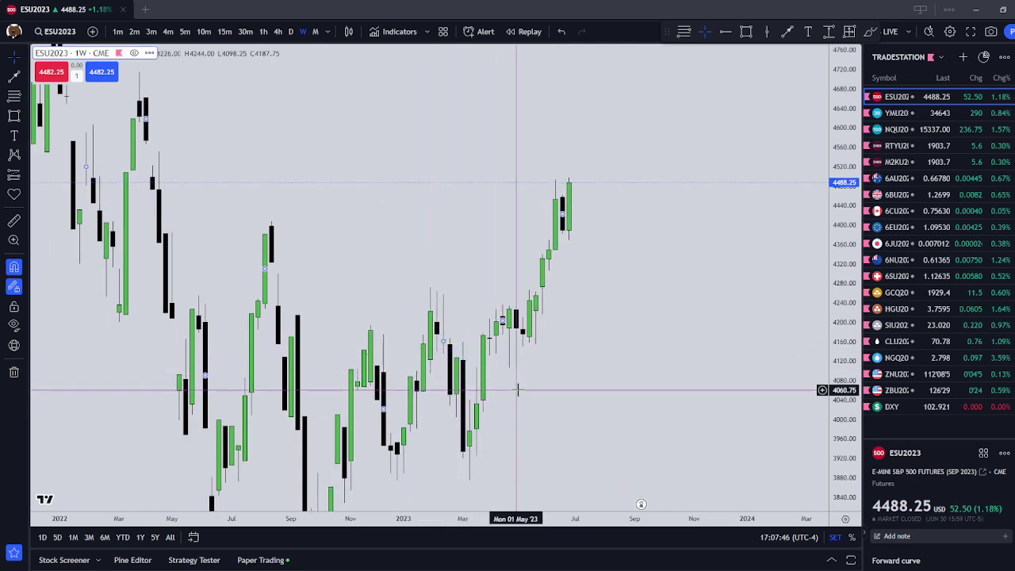
{"action": "left_click", "coordinate": [290, 32]}
{"action": "scroll", "coordinate": [641, 263], "scroll_direction": "up", "scroll_amount": 3}
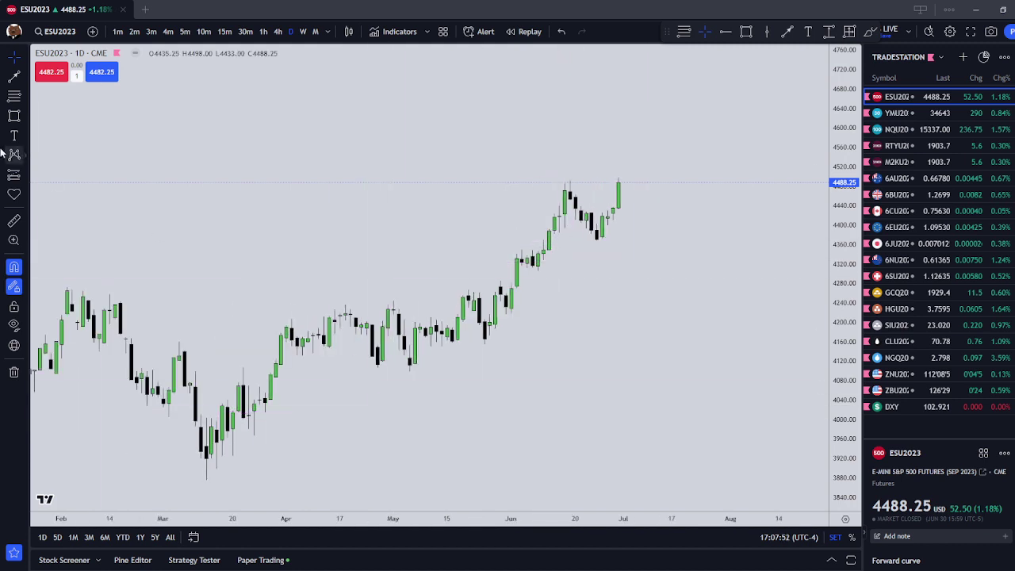
Step: Draw two small demand boxes near the late-March and early-June daily candles
{"action": "left_click", "coordinate": [13, 115]}
{"action": "mouse_move", "coordinate": [265, 392]}
{"action": "left_mouse_down"}
{"action": "mouse_move", "coordinate": [282, 365]}
{"action": "mouse_move", "coordinate": [274, 375]}
{"action": "left_mouse_up"}
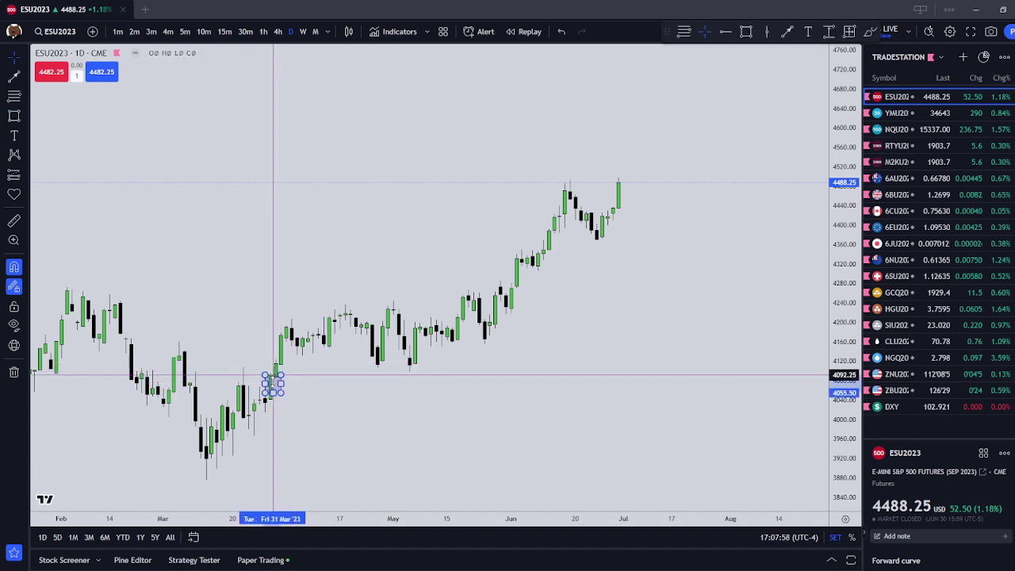
{"action": "left_click", "coordinate": [292, 384]}
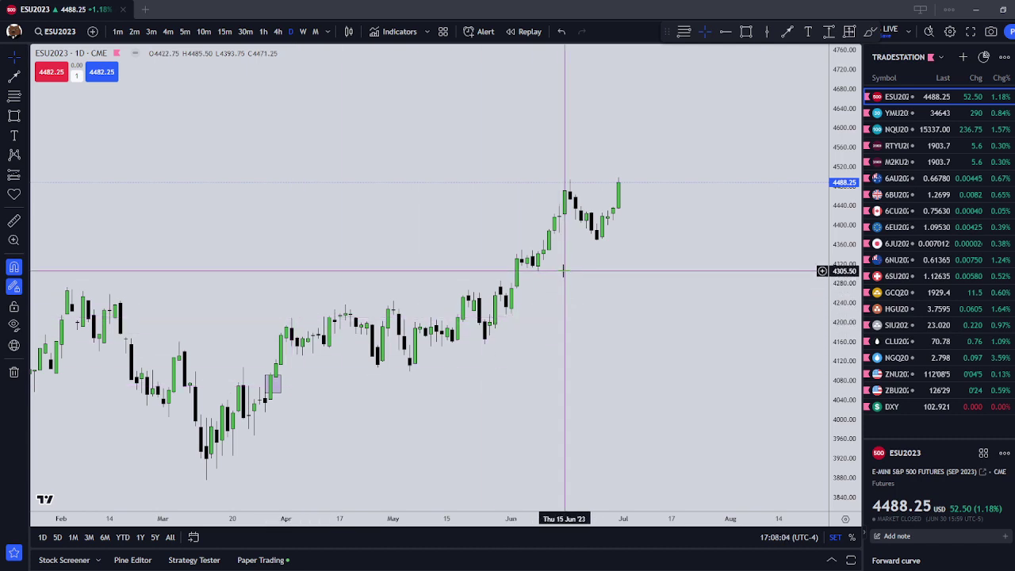
{"action": "key", "text": "alt+shift+r"}
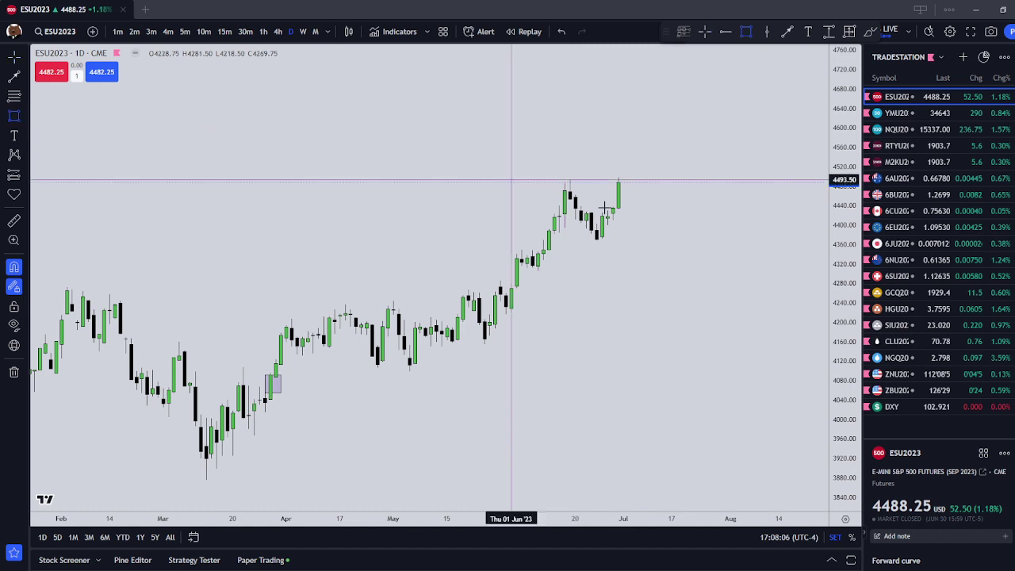
{"action": "mouse_move", "coordinate": [512, 282]}
{"action": "left_mouse_down"}
{"action": "mouse_move", "coordinate": [542, 263]}
{"action": "mouse_move", "coordinate": [538, 270]}
{"action": "left_mouse_up"}
Step: Add a tall projection box spanning about 4280–4711, then return to weekly candles
{"action": "scroll", "coordinate": [660, 320], "scroll_direction": "down", "scroll_amount": 3}
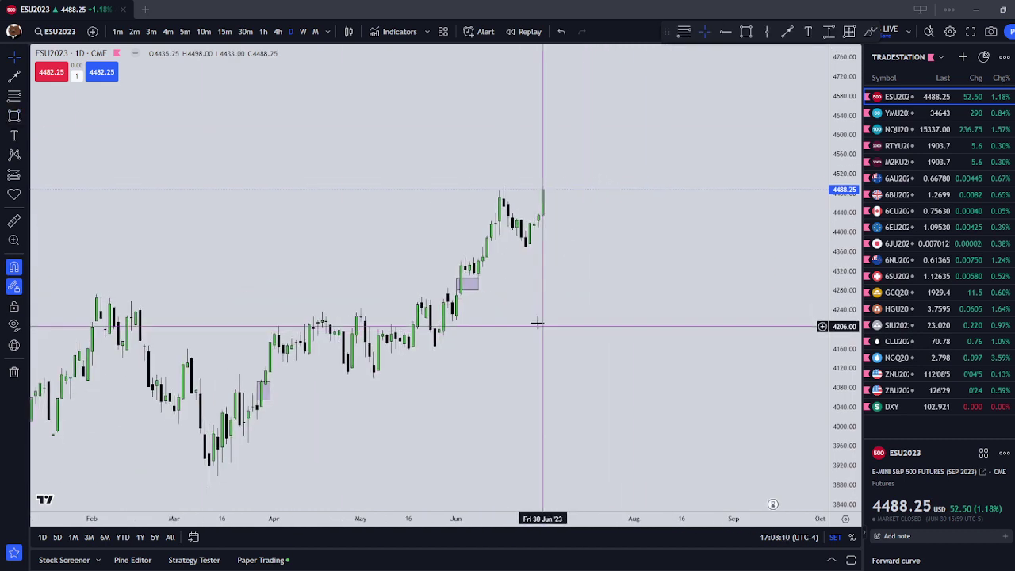
{"action": "key", "text": "alt+shift+r"}
{"action": "mouse_move", "coordinate": [208, 487]}
{"action": "left_mouse_down"}
{"action": "mouse_move", "coordinate": [487, 429]}
{"action": "mouse_move", "coordinate": [465, 272]}
{"action": "mouse_move", "coordinate": [461, 294]}
{"action": "mouse_move", "coordinate": [465, 270]}
{"action": "mouse_move", "coordinate": [478, 279]}
{"action": "left_mouse_up"}
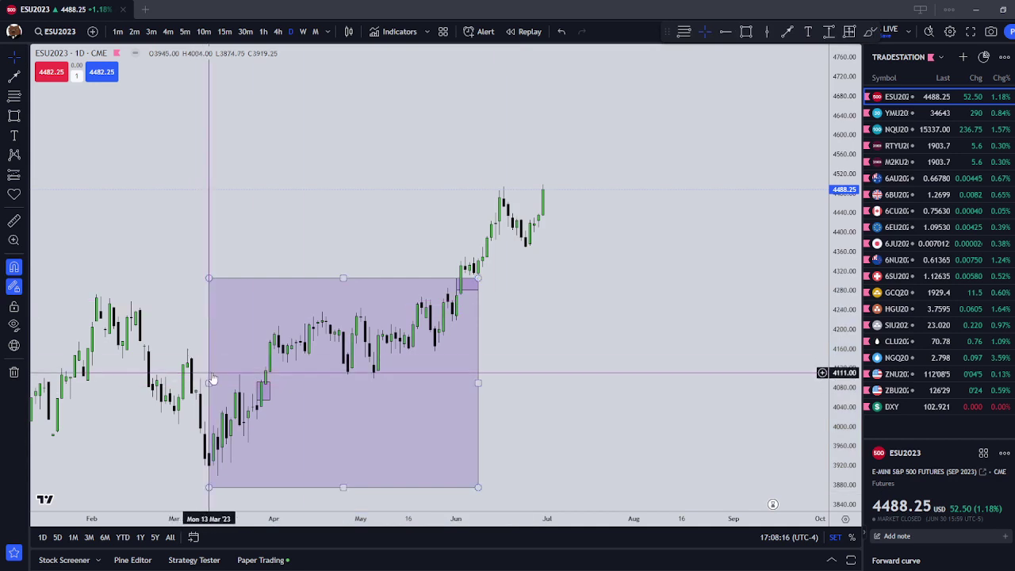
{"action": "left_click_drag", "start_coordinate": [208, 383], "coordinate": [456, 383]}
{"action": "left_click_drag", "start_coordinate": [476, 344], "coordinate": [502, 149]}
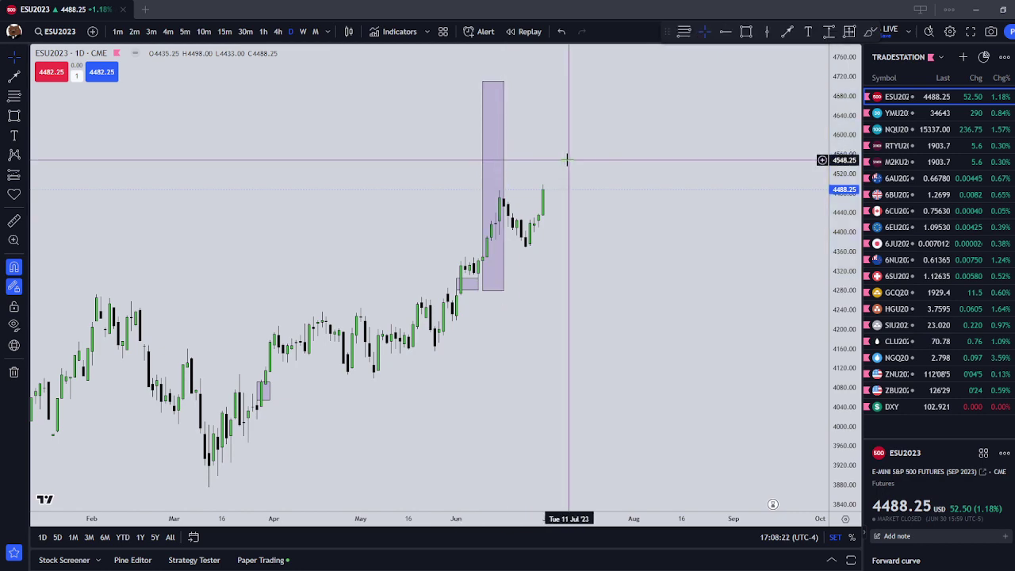
{"action": "scroll", "coordinate": [566, 158], "scroll_direction": "down", "scroll_amount": 5}
{"action": "left_click", "coordinate": [303, 30]}
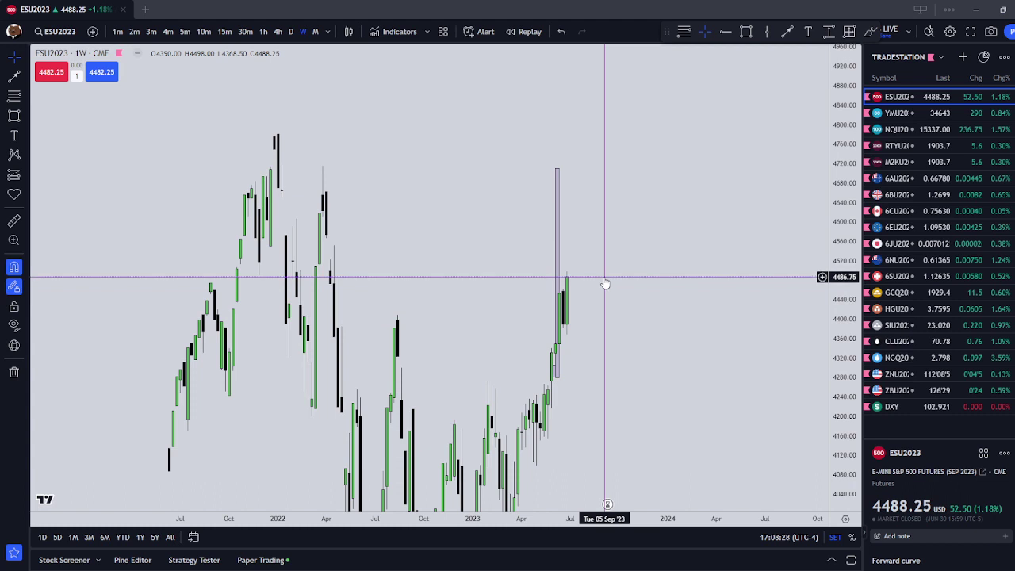
Step: Draw a retracement from the box top near 4710 down to about 4281, giving 4387, 4495, 4602 levels
{"action": "scroll", "coordinate": [537, 170], "scroll_direction": "up", "scroll_amount": 3}
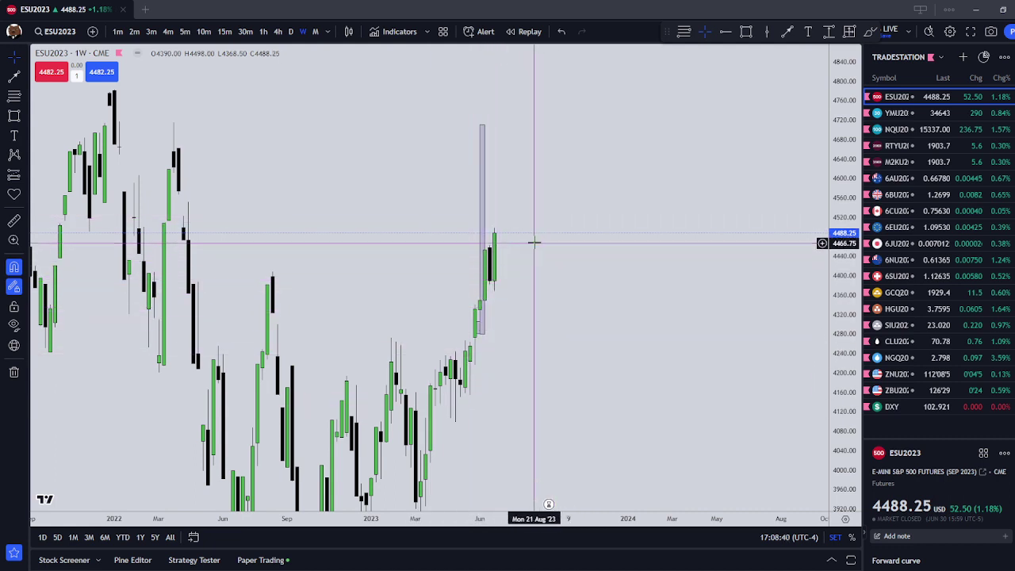
{"action": "left_click", "coordinate": [470, 125]}
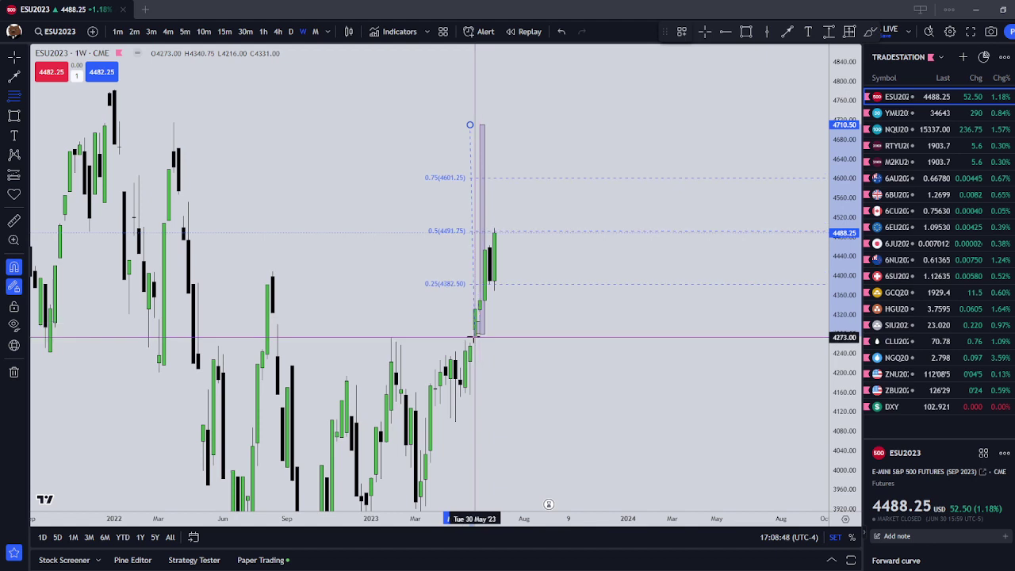
{"action": "left_click", "coordinate": [474, 337]}
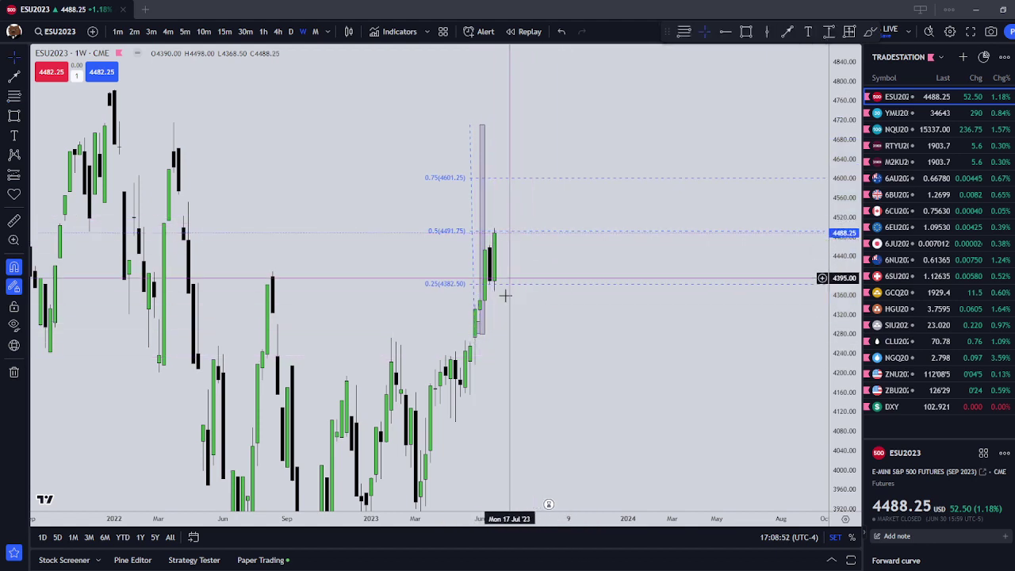
{"action": "left_click_drag", "start_coordinate": [470, 124], "coordinate": [474, 124]}
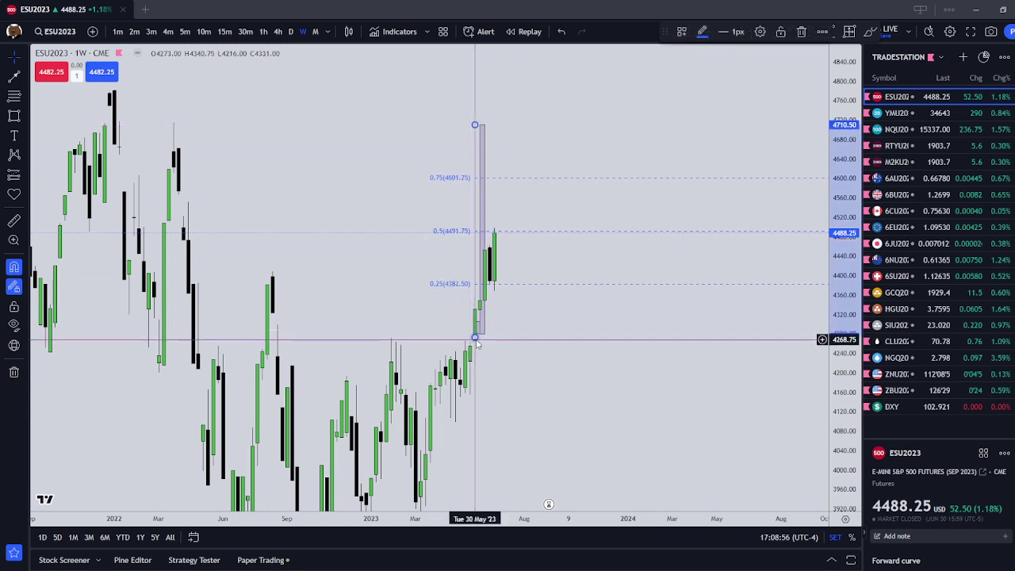
{"action": "left_click_drag", "start_coordinate": [474, 338], "coordinate": [489, 337]}
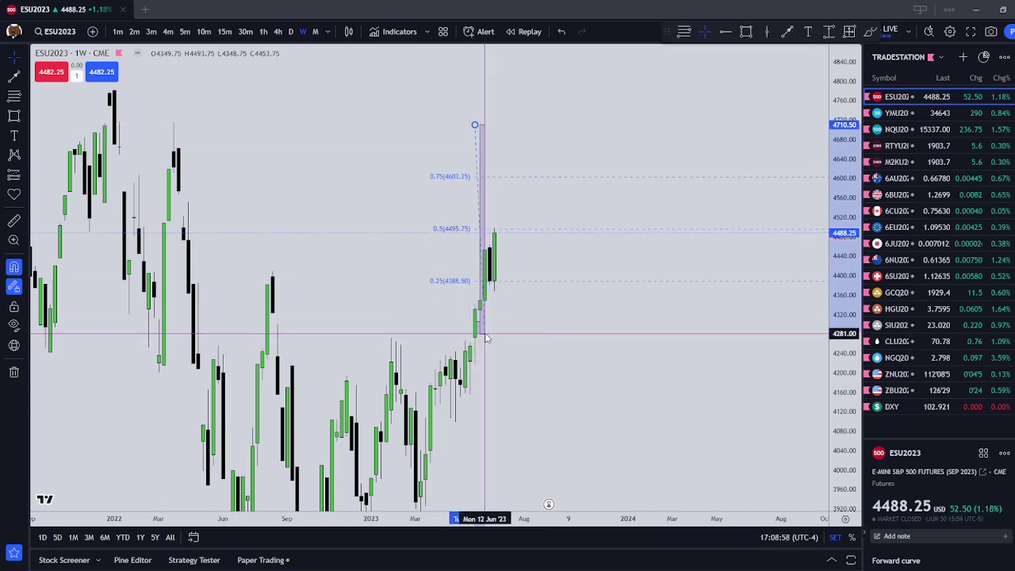
{"action": "left_click", "coordinate": [532, 333]}
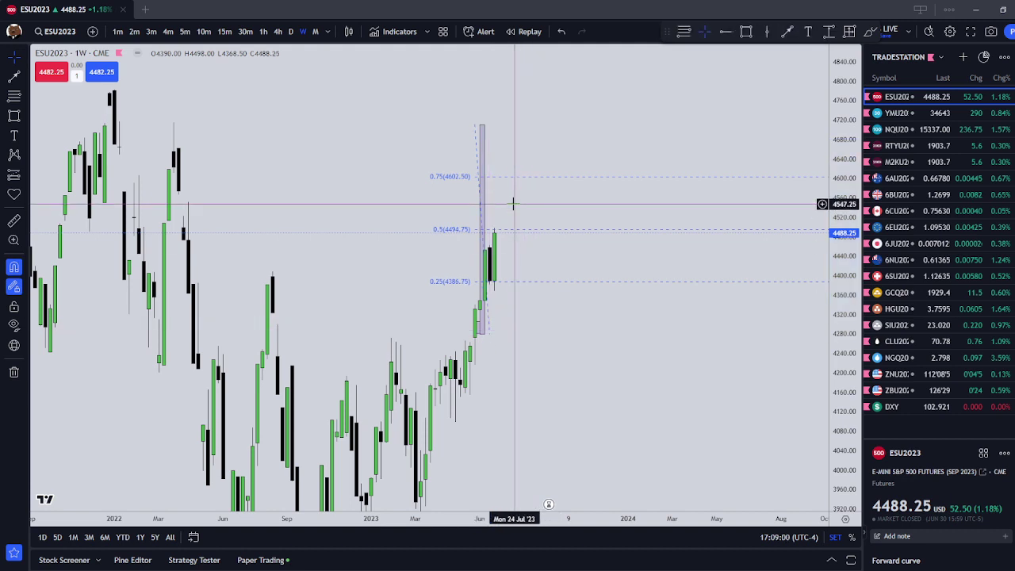
Step: Add a 0.605 level at 4540.00 to the retracement in its settings
{"action": "double_click", "coordinate": [514, 177]}
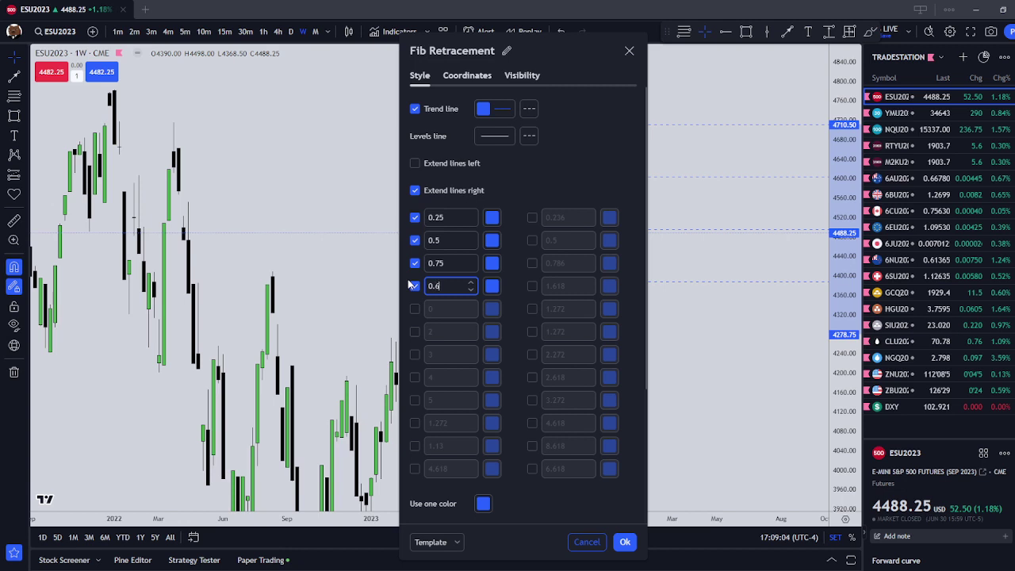
{"action": "left_click", "coordinate": [625, 542]}
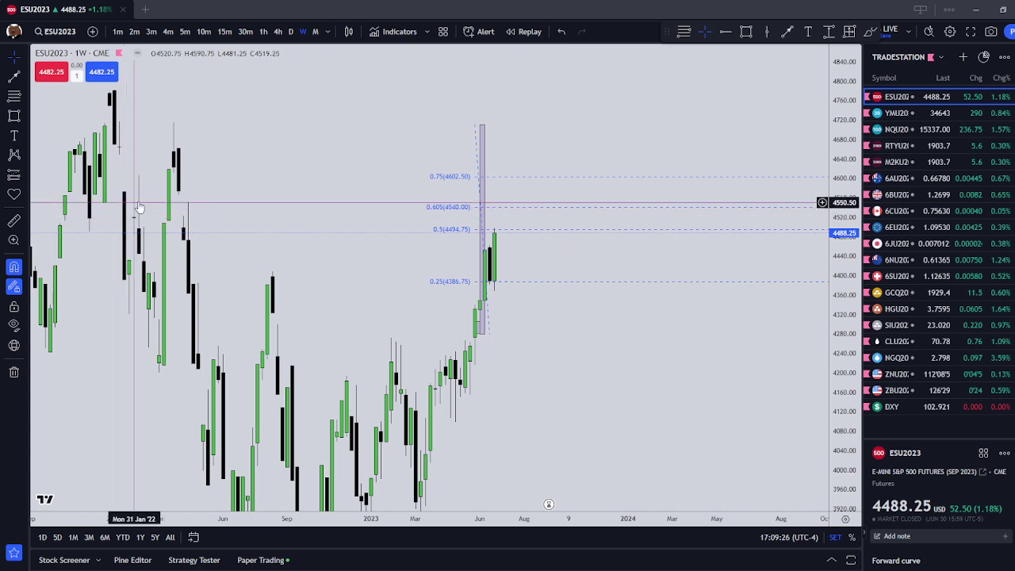
Step: Draw a small box over the Apr '22 candles at the 0.605 level, spanning about 4523–4567
{"action": "key", "text": "alt+shift+r"}
{"action": "left_click", "coordinate": [180, 199]}
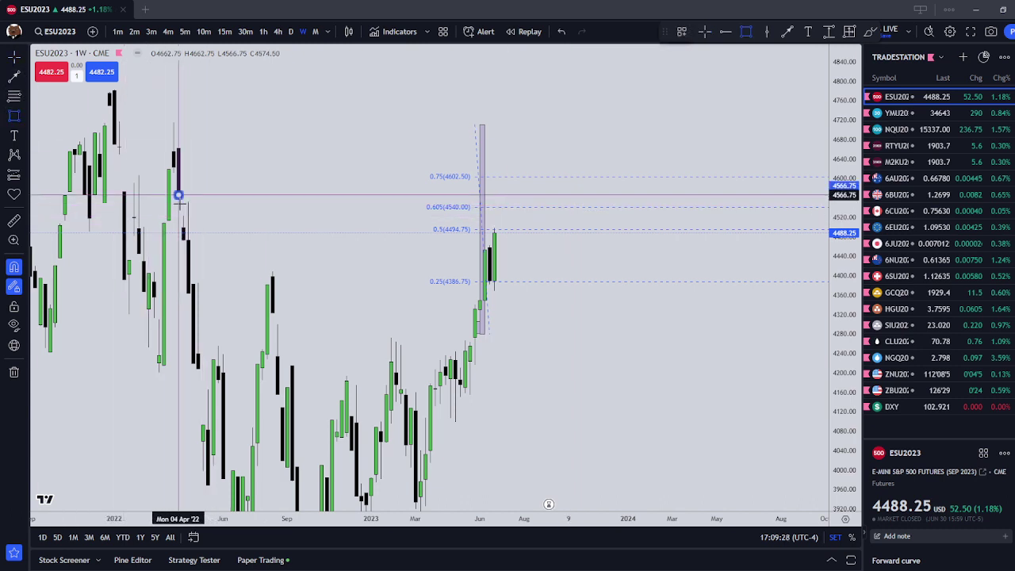
{"action": "left_click", "coordinate": [188, 232]}
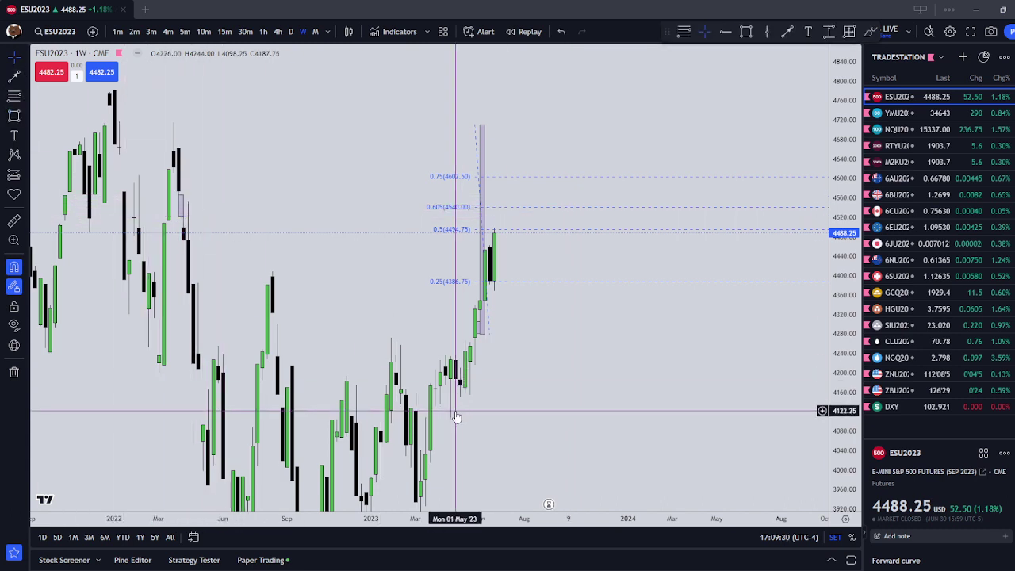
{"action": "left_click_drag", "start_coordinate": [184, 206], "coordinate": [203, 206]}
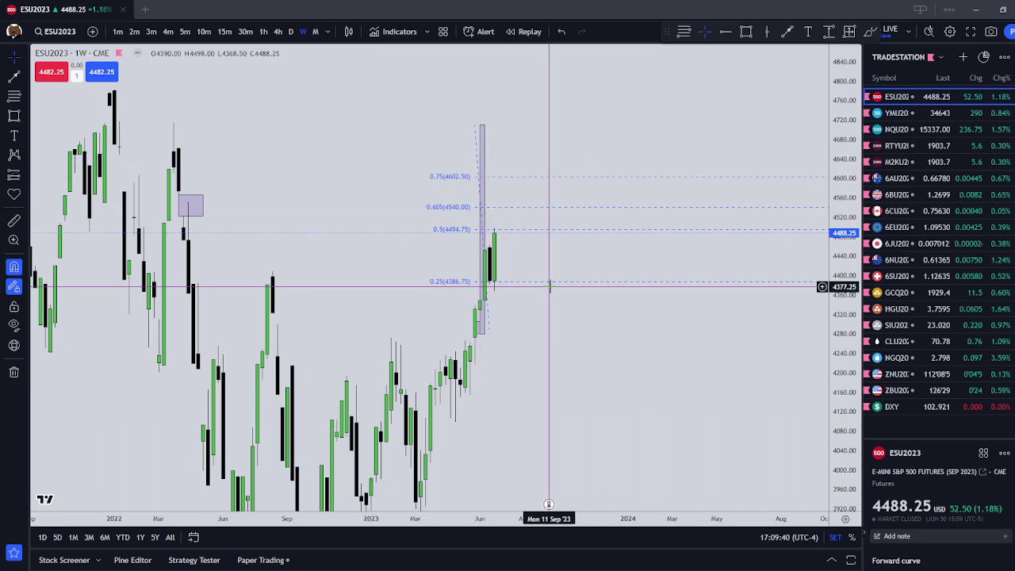
{"action": "left_click_drag", "start_coordinate": [179, 206], "coordinate": [173, 206]}
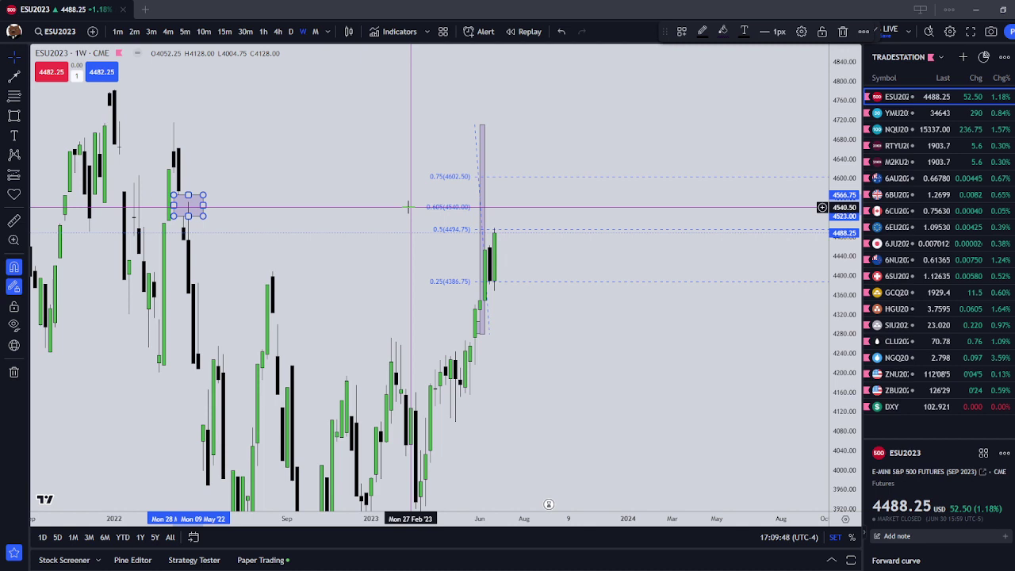
{"action": "left_click", "coordinate": [564, 353]}
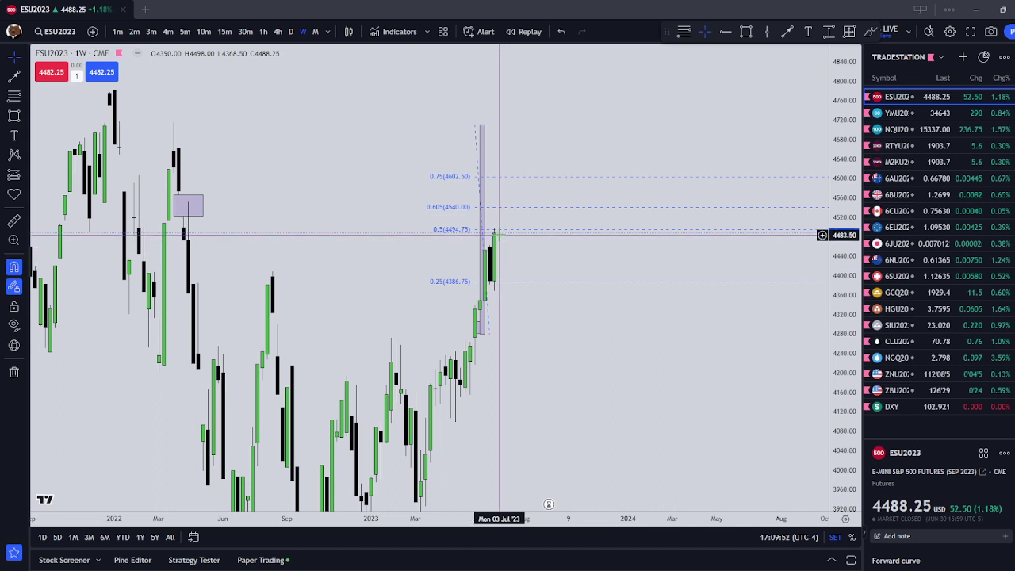
Step: Remove all drawings from the ES chart and switch the chart to NQU2023
{"action": "right_click", "coordinate": [512, 292]}
{"action": "left_click", "coordinate": [609, 511]}
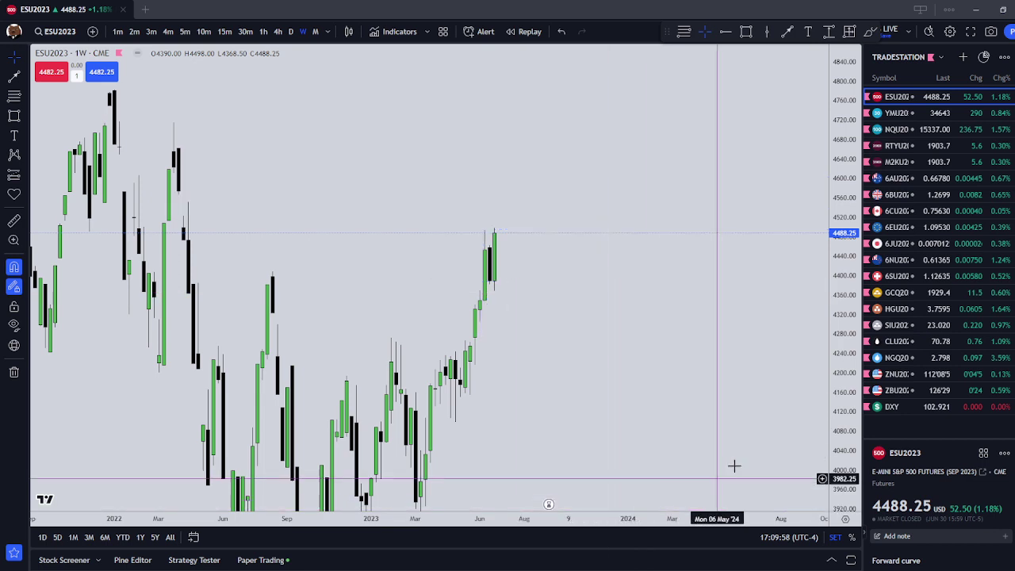
{"action": "left_click", "coordinate": [932, 130]}
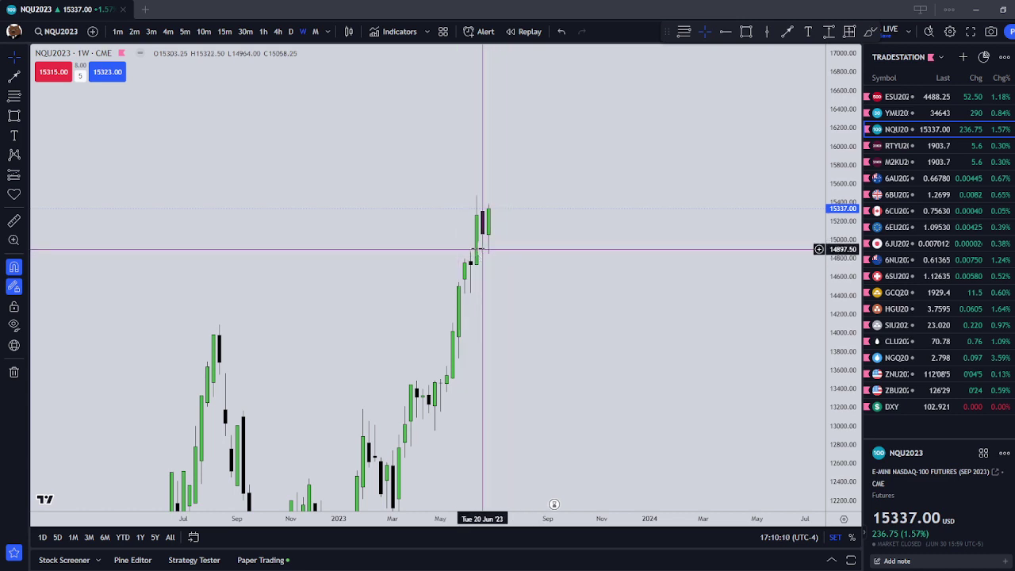
Step: Draw a trial rectangle beside the latest NQ candles, then delete it
{"action": "left_click", "coordinate": [13, 115]}
{"action": "mouse_move", "coordinate": [473, 255]}
{"action": "left_mouse_down"}
{"action": "mouse_move", "coordinate": [537, 240]}
{"action": "mouse_move", "coordinate": [458, 245]}
{"action": "left_mouse_up"}
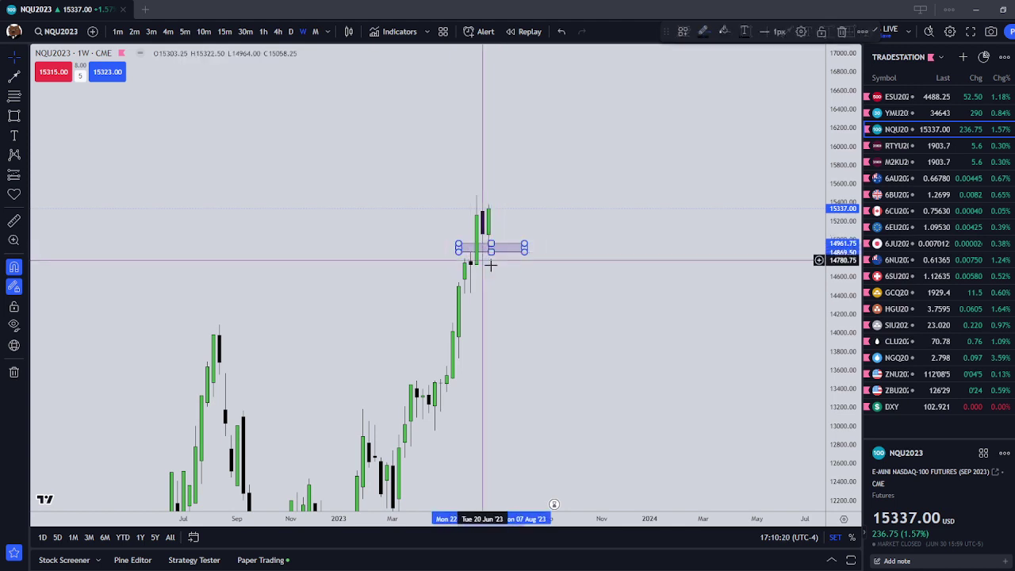
{"action": "left_click", "coordinate": [495, 214]}
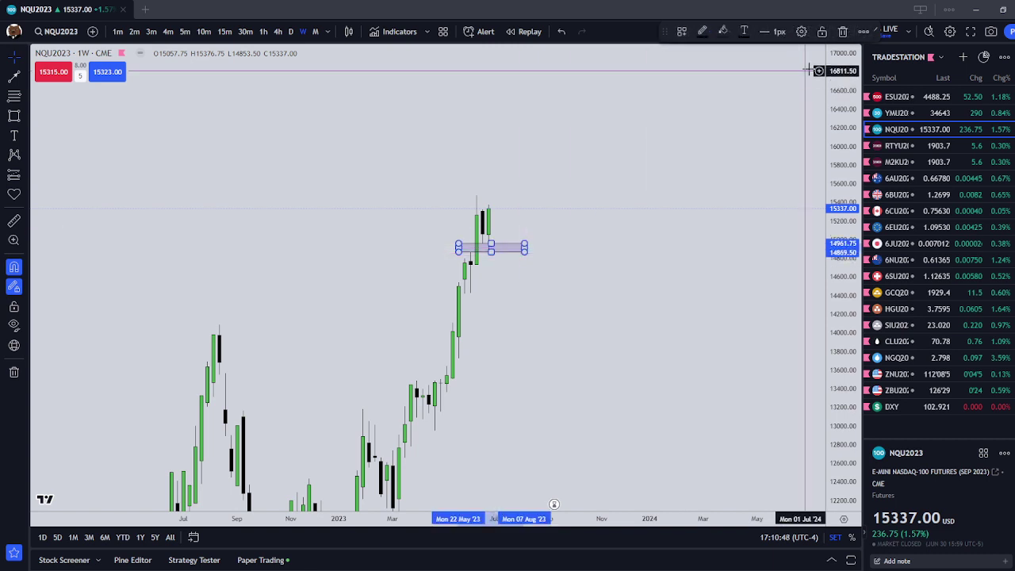
{"action": "left_click", "coordinate": [847, 33]}
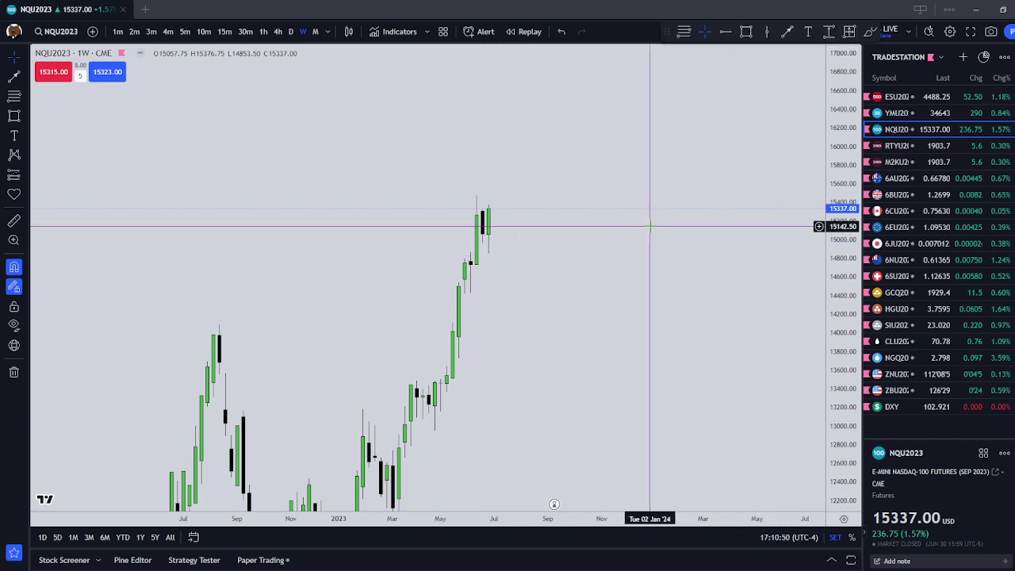
{"action": "scroll", "coordinate": [594, 347], "scroll_direction": "up", "scroll_amount": 3}
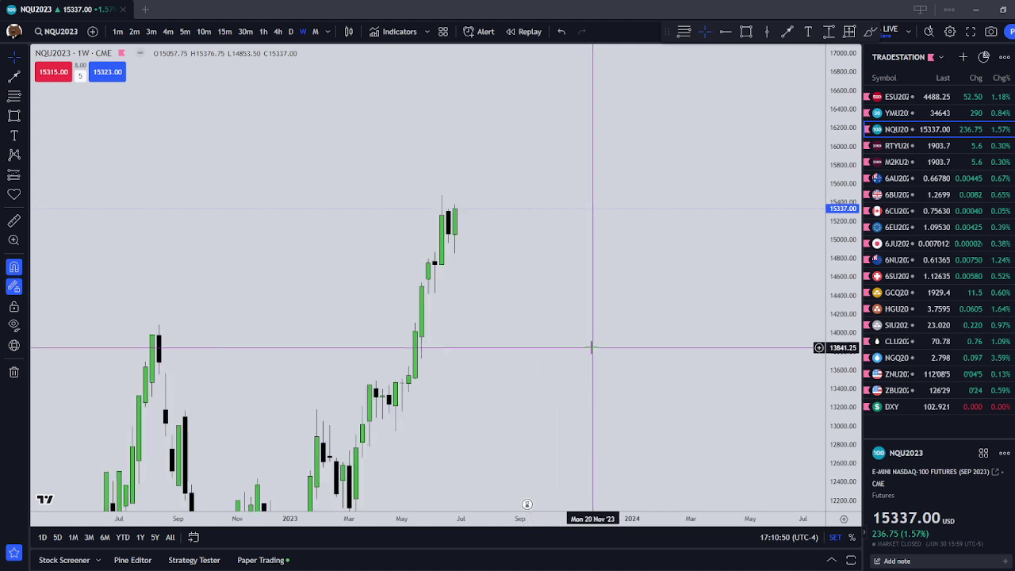
Step: Switch NQ to daily candles and draw a box over the late-May candles
{"action": "left_click", "coordinate": [291, 31]}
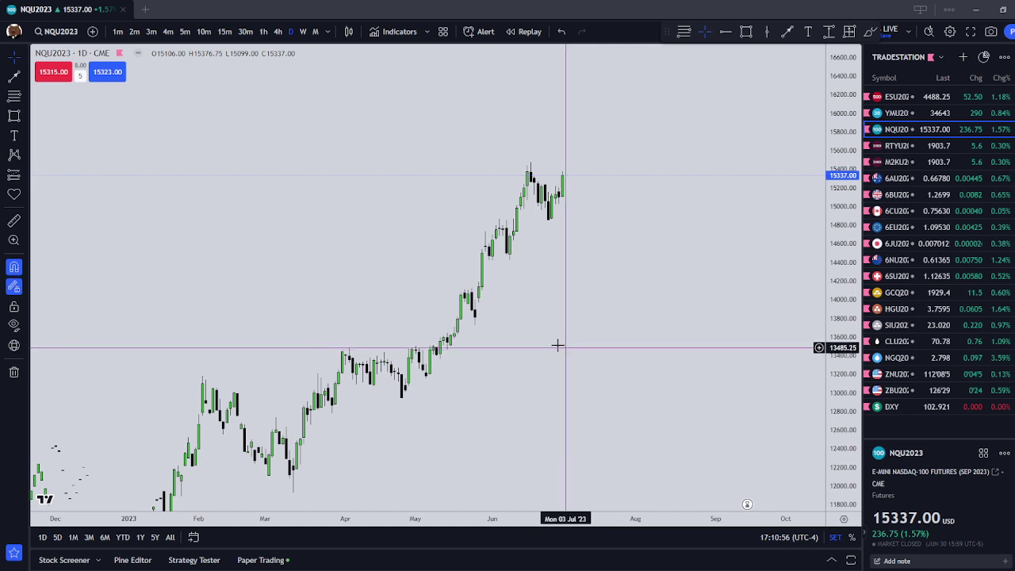
{"action": "left_click", "coordinate": [745, 31]}
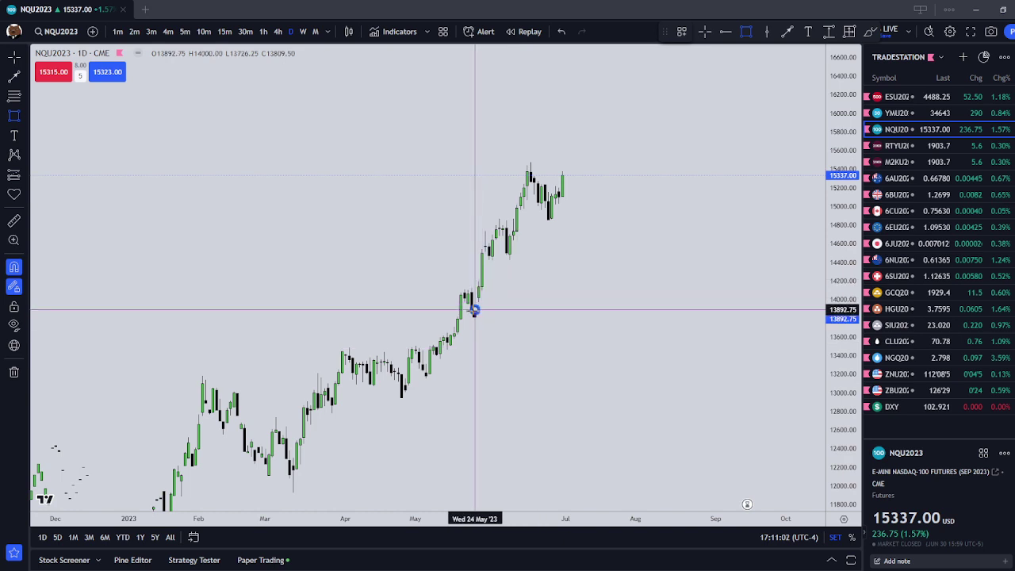
{"action": "left_click_drag", "start_coordinate": [474, 310], "coordinate": [509, 300]}
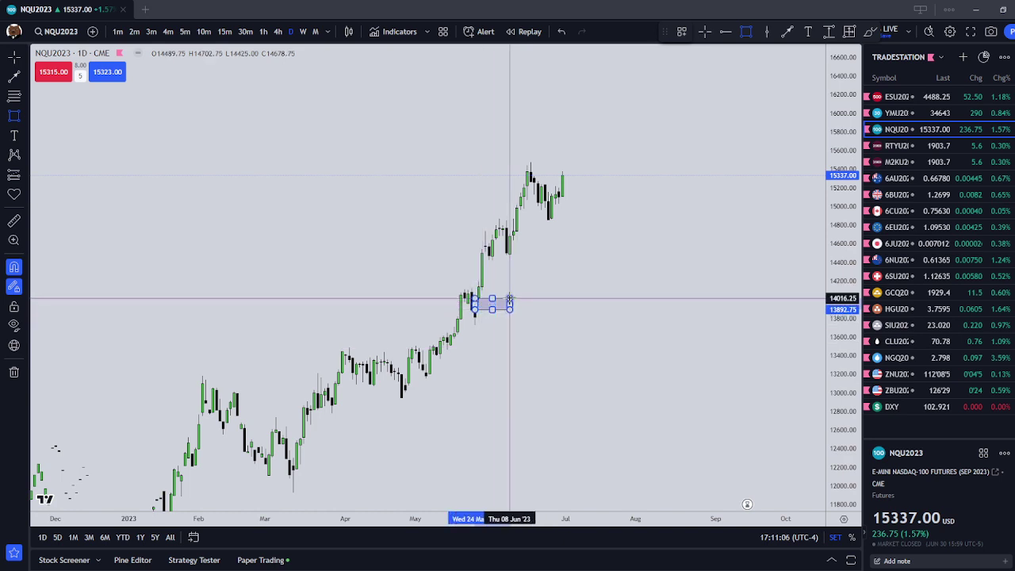
{"action": "key", "text": "Escape"}
{"action": "left_click", "coordinate": [14, 116]}
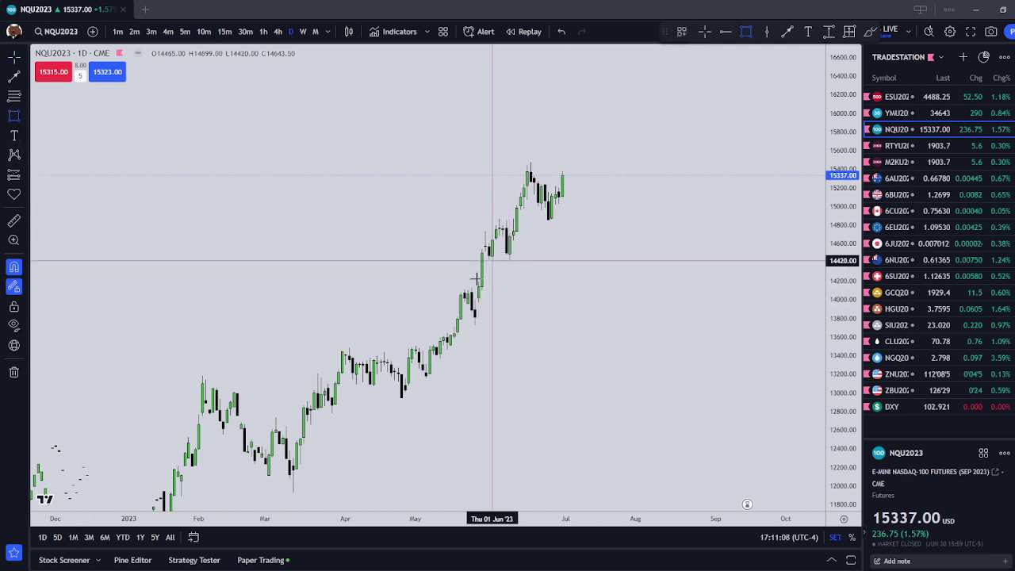
{"action": "mouse_move", "coordinate": [479, 282]}
{"action": "left_mouse_down"}
{"action": "mouse_move", "coordinate": [485, 253]}
{"action": "mouse_move", "coordinate": [492, 262]}
{"action": "mouse_move", "coordinate": [512, 240]}
{"action": "mouse_move", "coordinate": [510, 260]}
{"action": "left_mouse_up"}
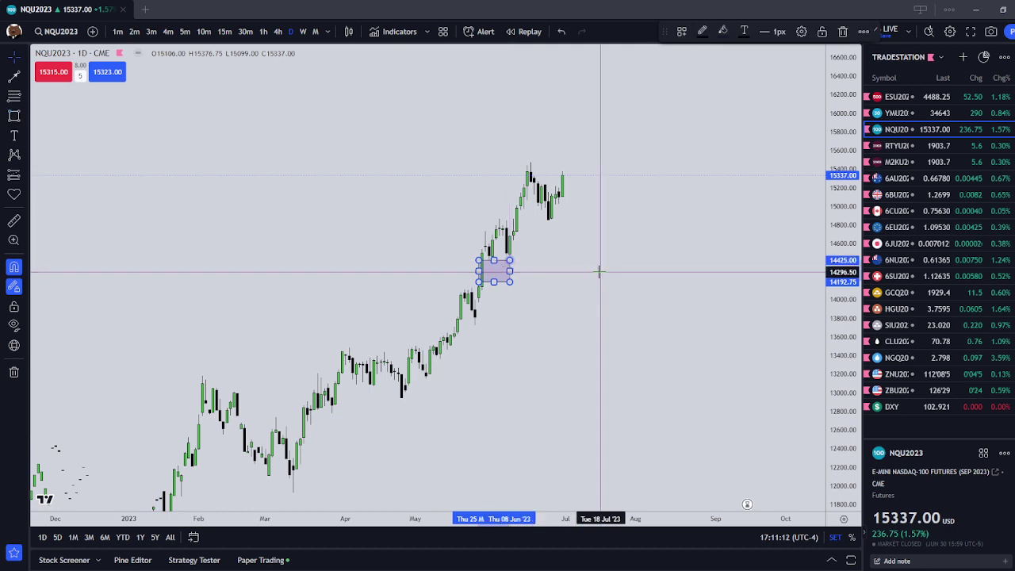
{"action": "scroll", "coordinate": [598, 272], "scroll_direction": "up", "scroll_amount": 2}
Step: Draw a taller box above the first and clone it higher, reaching about 15815
{"action": "left_click", "coordinate": [13, 116]}
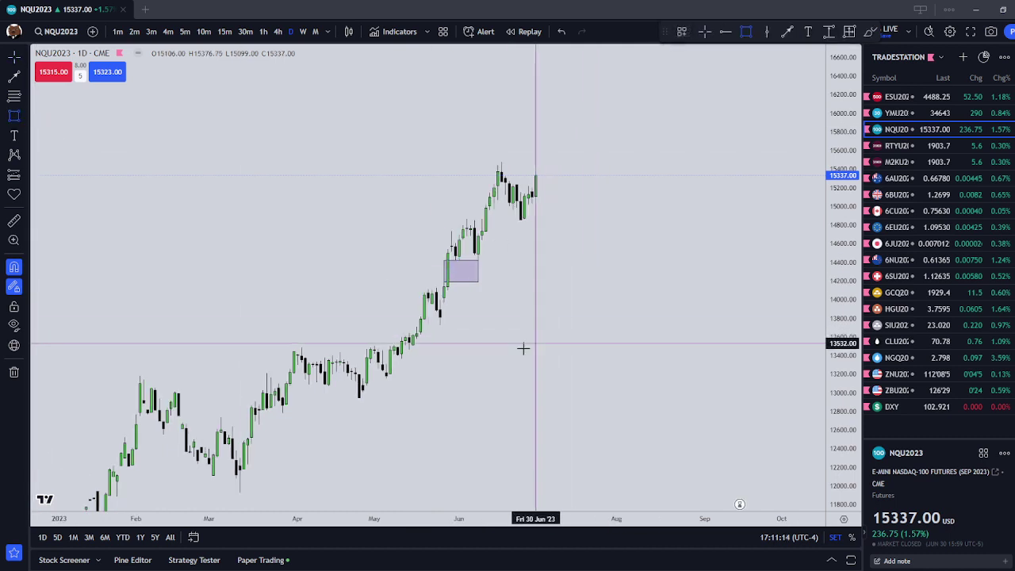
{"action": "mouse_move", "coordinate": [441, 324]}
{"action": "left_mouse_down"}
{"action": "mouse_move", "coordinate": [455, 261]}
{"action": "mouse_move", "coordinate": [459, 296]}
{"action": "mouse_move", "coordinate": [449, 309]}
{"action": "mouse_move", "coordinate": [478, 235]}
{"action": "mouse_move", "coordinate": [465, 310]}
{"action": "mouse_move", "coordinate": [455, 301]}
{"action": "left_mouse_up"}
{"action": "left_click", "coordinate": [458, 294]}
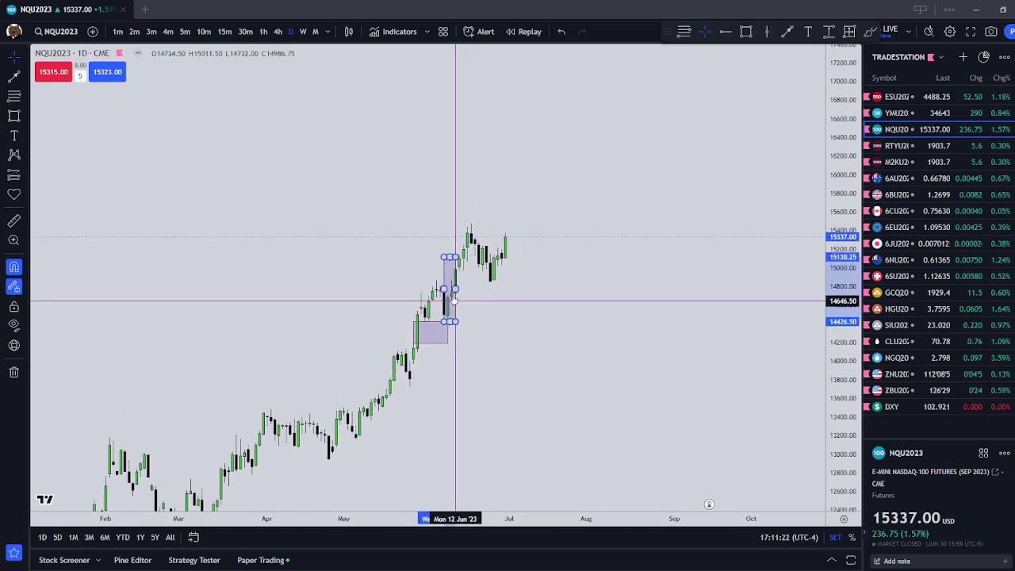
{"action": "right_click", "coordinate": [456, 305]}
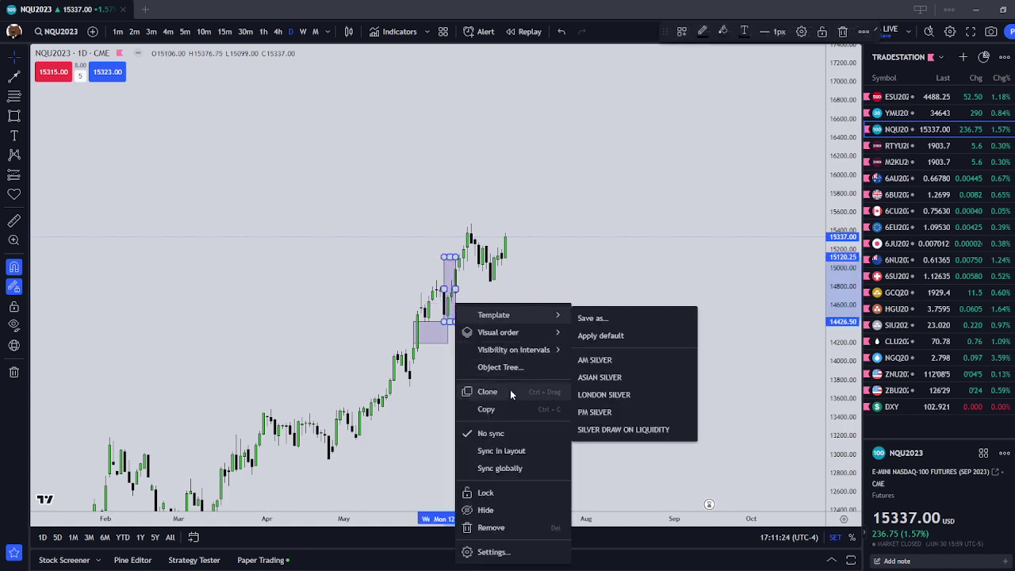
{"action": "left_click", "coordinate": [507, 391]}
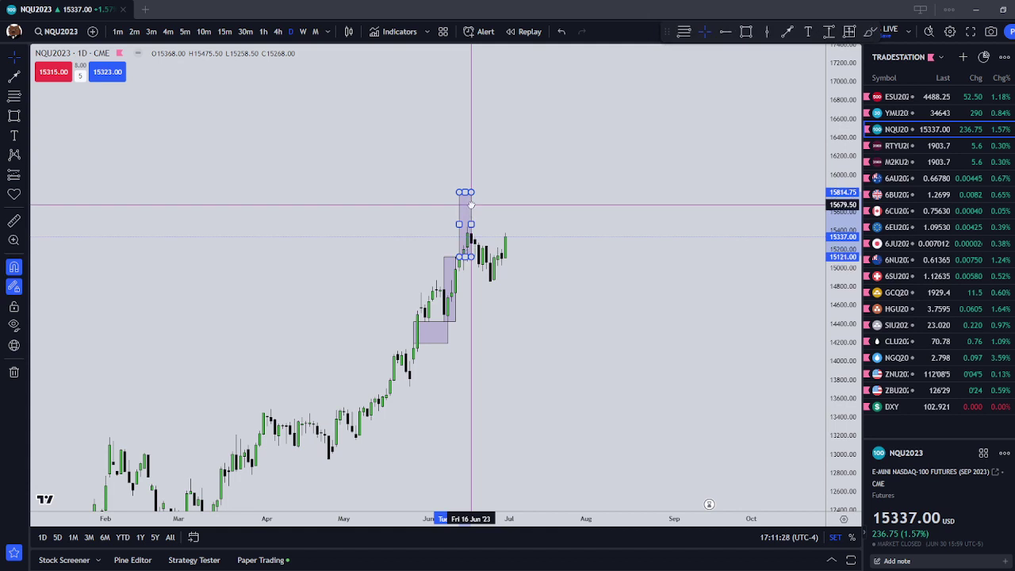
{"action": "left_click", "coordinate": [608, 229]}
Step: Add a dashed horizontal line at 15813.75, level with the highest box's top
{"action": "left_click", "coordinate": [24, 77]}
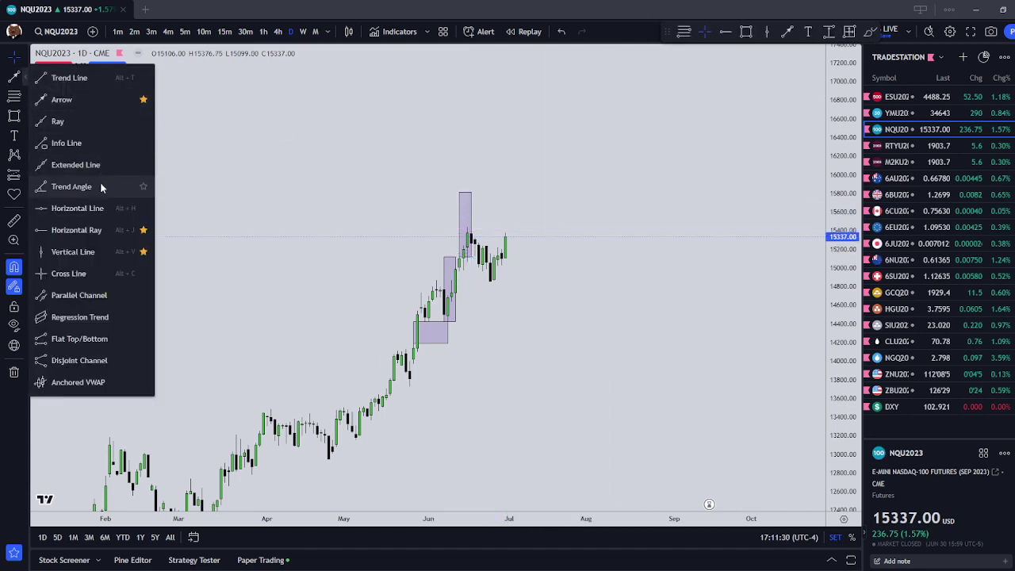
{"action": "left_click", "coordinate": [87, 209]}
{"action": "left_click", "coordinate": [508, 192]}
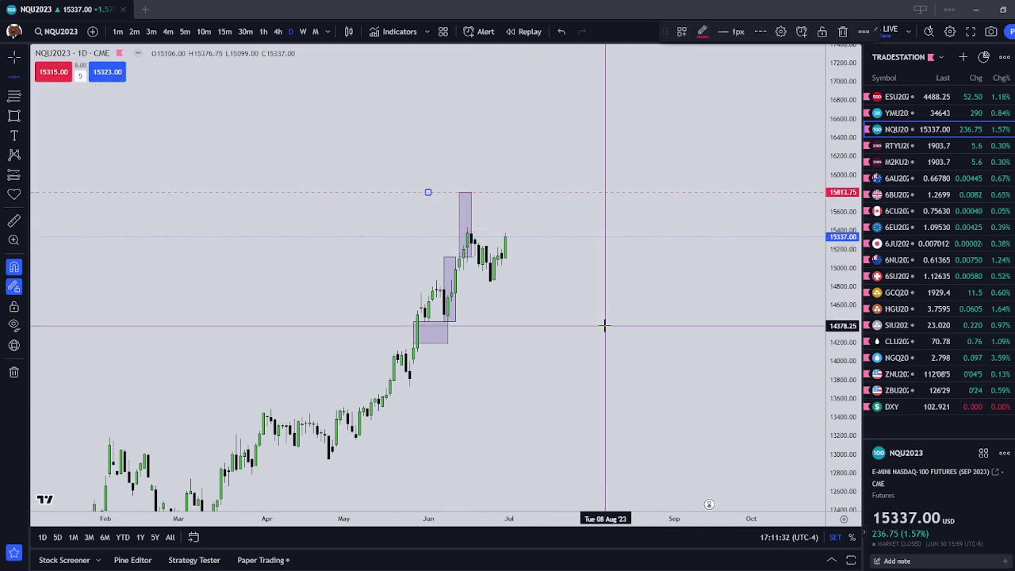
{"action": "scroll", "coordinate": [690, 261], "scroll_direction": "down", "scroll_amount": 1}
{"action": "scroll", "coordinate": [696, 260], "scroll_direction": "down", "scroll_amount": 1}
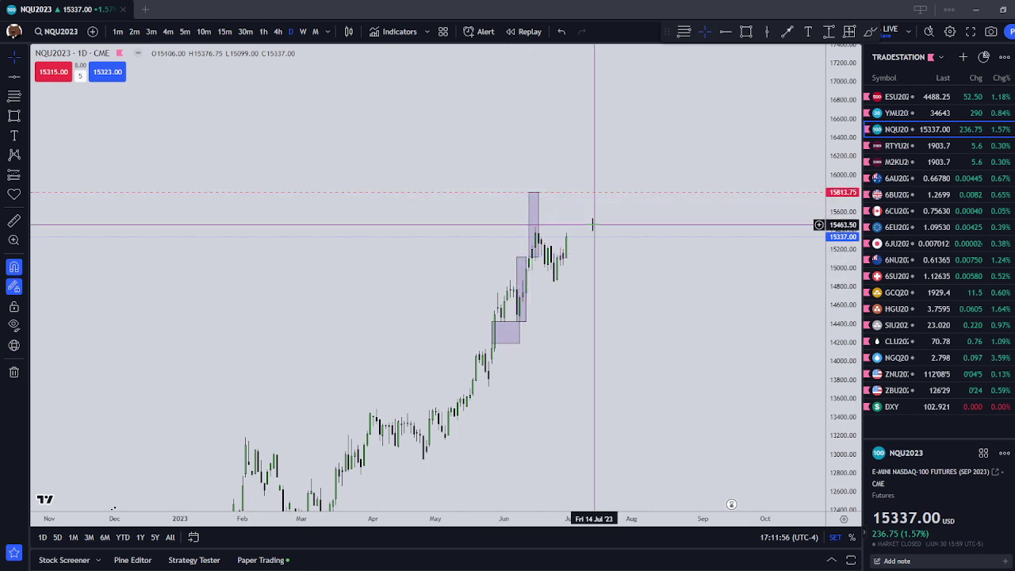
{"action": "left_click", "coordinate": [584, 198]}
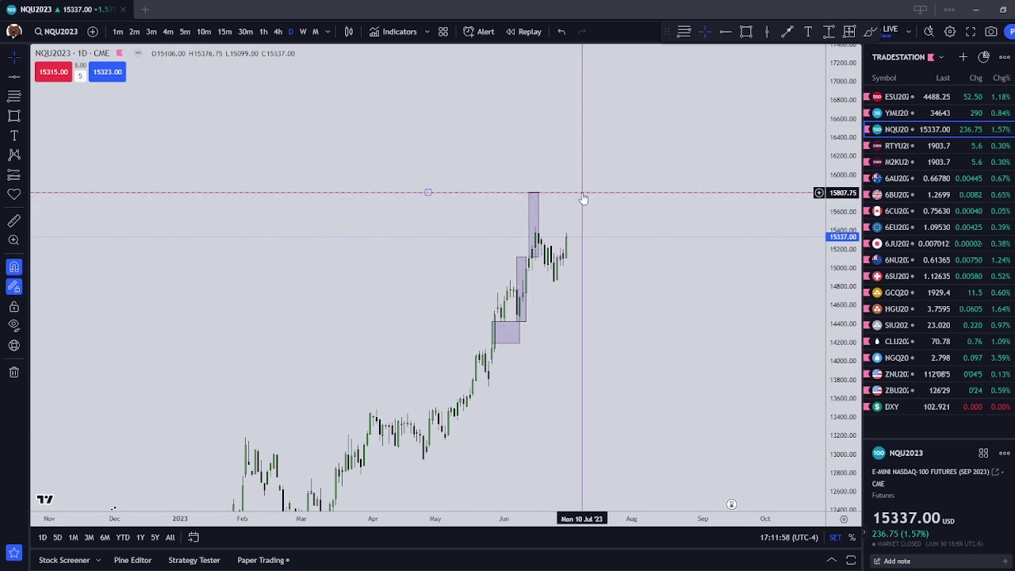
{"action": "left_click_drag", "start_coordinate": [584, 198], "coordinate": [591, 200]}
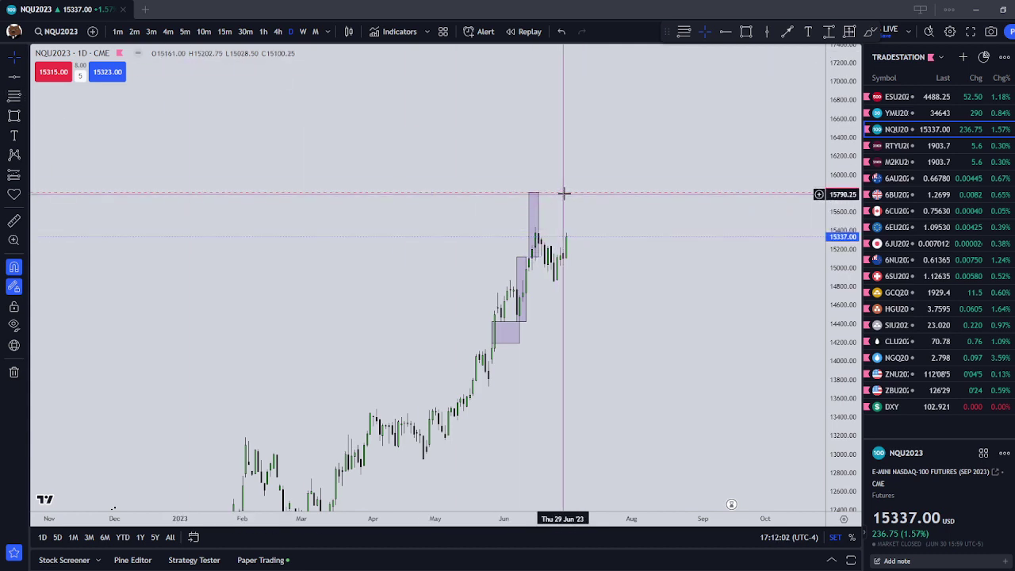
{"action": "left_click", "coordinate": [13, 95]}
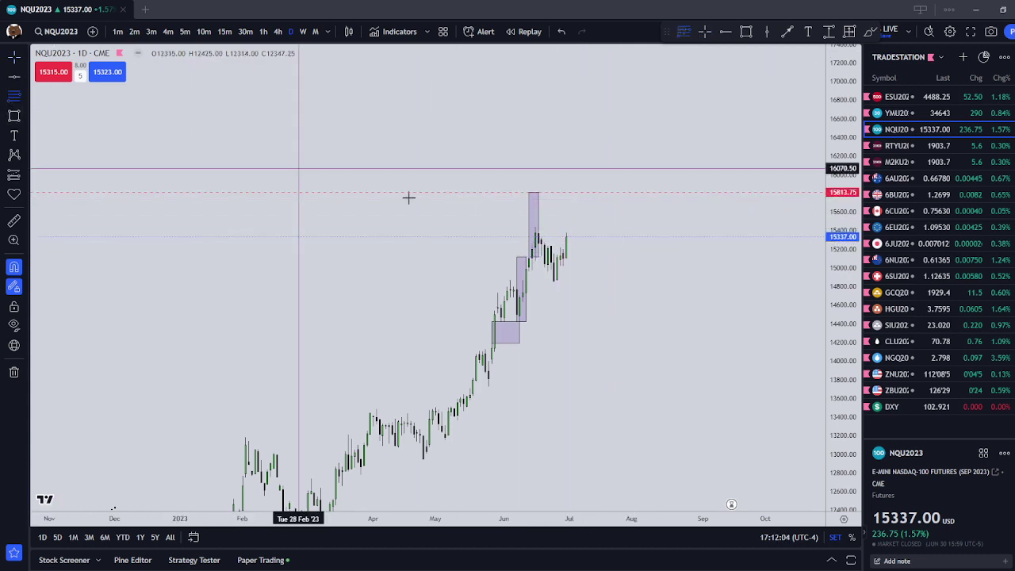
Step: Draw a Fib retracement from the June low to the high, levels 15316.75 to 15648.00
{"action": "left_click", "coordinate": [528, 259]}
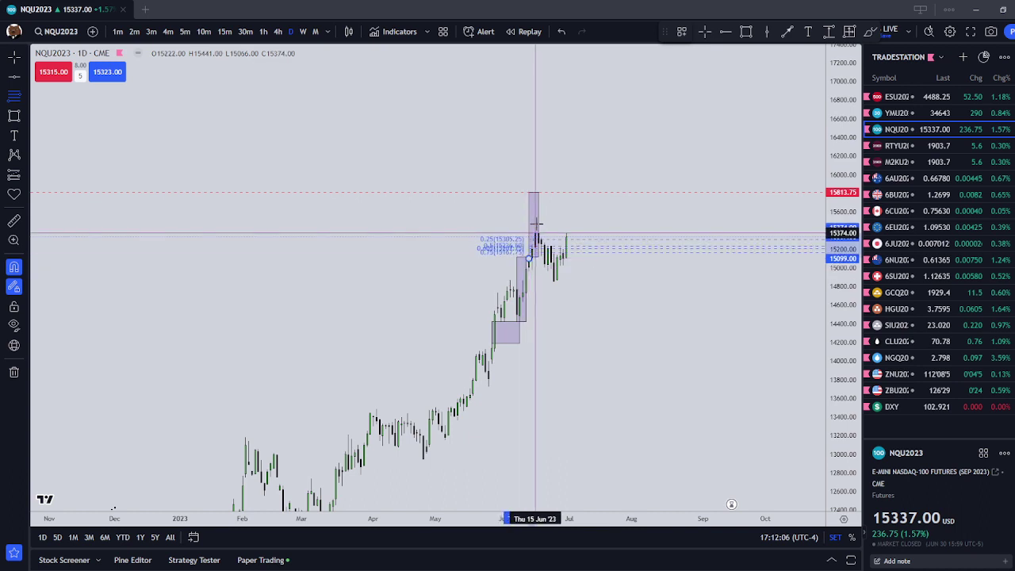
{"action": "left_click", "coordinate": [541, 192]}
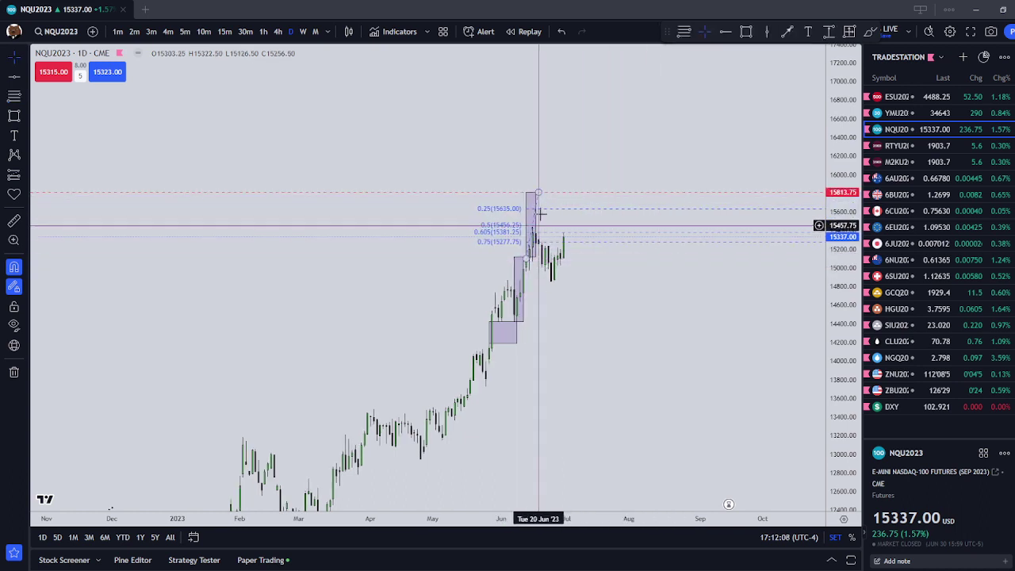
{"action": "mouse_move", "coordinate": [530, 192]}
{"action": "left_mouse_down"}
{"action": "mouse_move", "coordinate": [539, 258]}
{"action": "mouse_move", "coordinate": [530, 256]}
{"action": "mouse_move", "coordinate": [538, 193]}
{"action": "left_mouse_up"}
{"action": "left_click_drag", "start_coordinate": [564, 258], "coordinate": [530, 254]}
{"action": "left_click", "coordinate": [585, 212]}
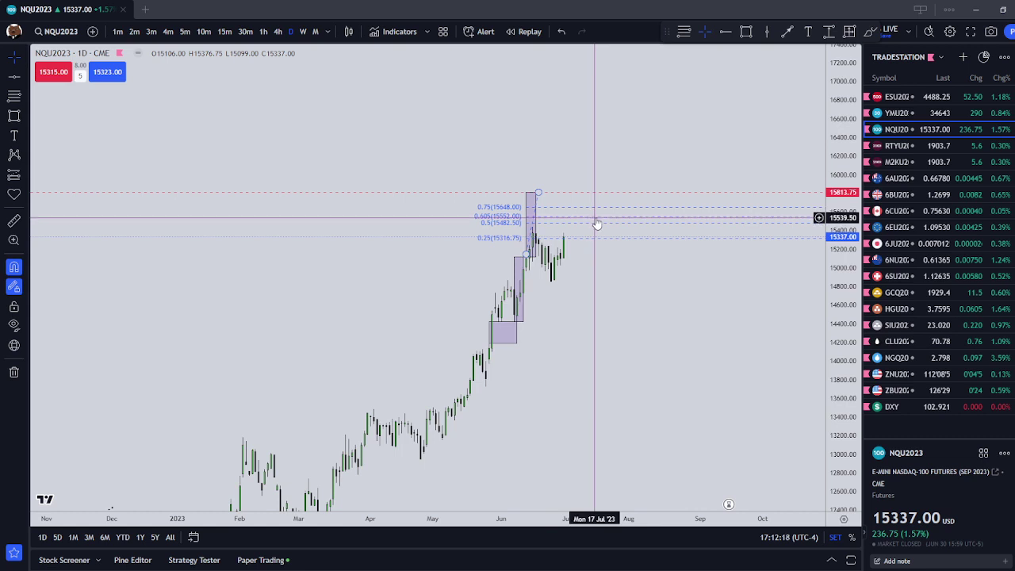
{"action": "scroll", "coordinate": [596, 222], "scroll_direction": "up", "scroll_amount": 2}
{"action": "scroll", "coordinate": [816, 344], "scroll_direction": "up", "scroll_amount": 4}
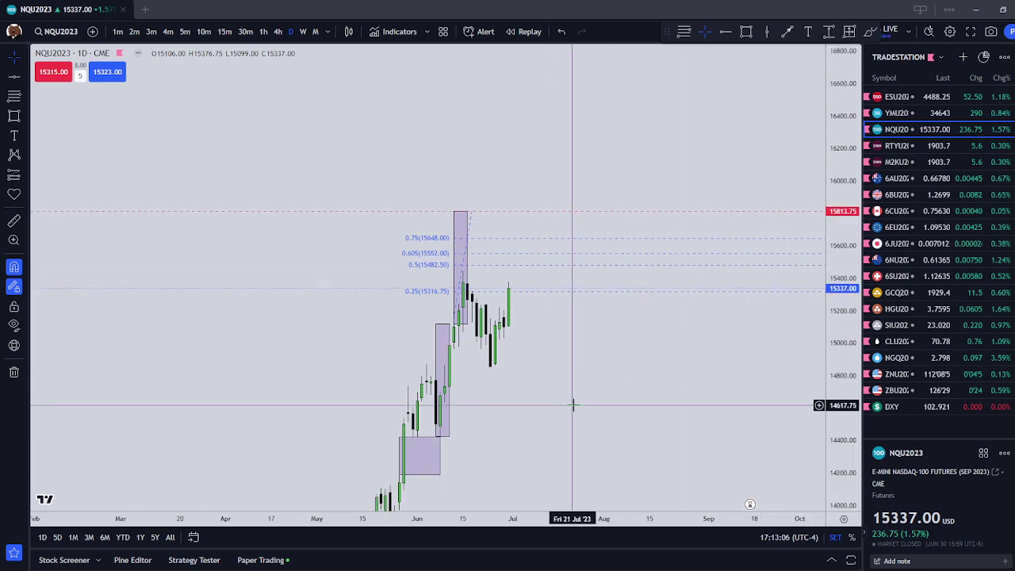
{"action": "left_click_drag", "start_coordinate": [573, 404], "coordinate": [537, 277]}
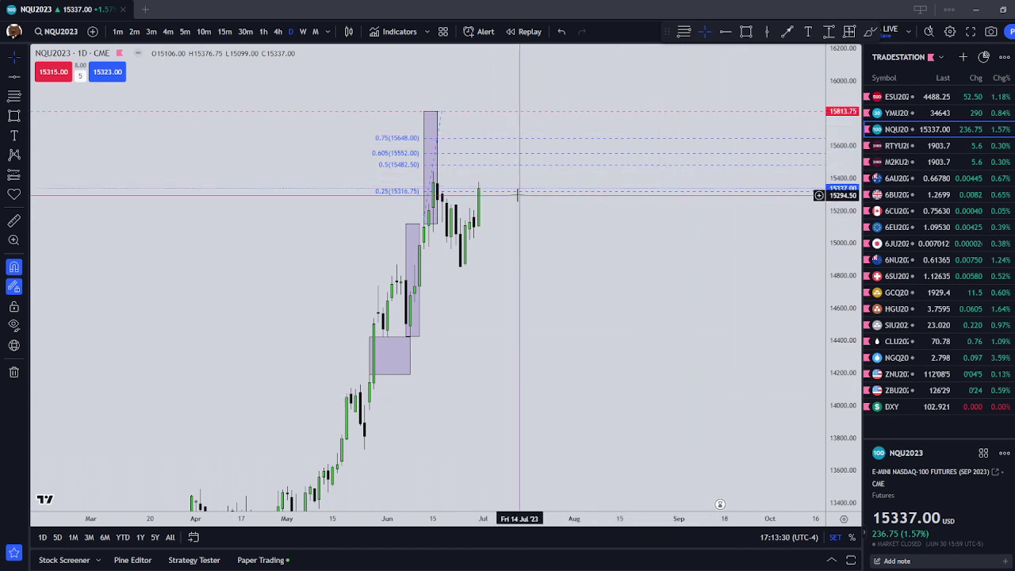
{"action": "left_click", "coordinate": [407, 263]}
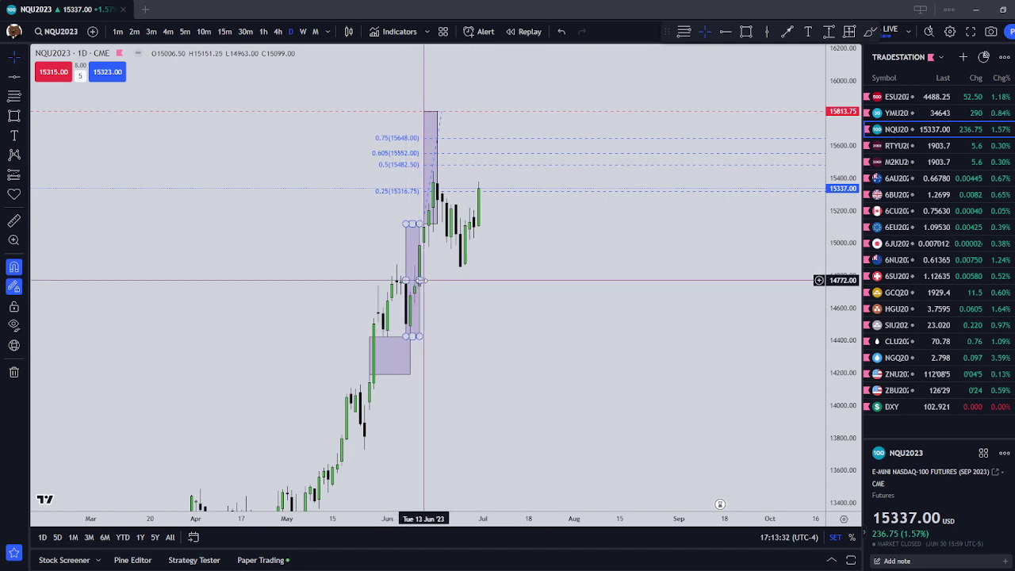
{"action": "left_click", "coordinate": [419, 281]}
{"action": "left_click", "coordinate": [475, 287]}
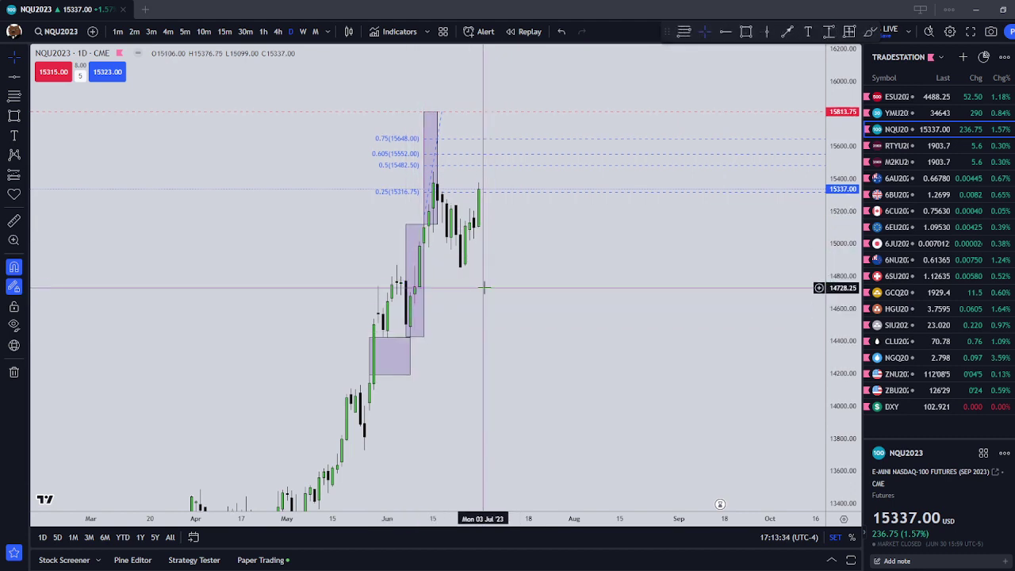